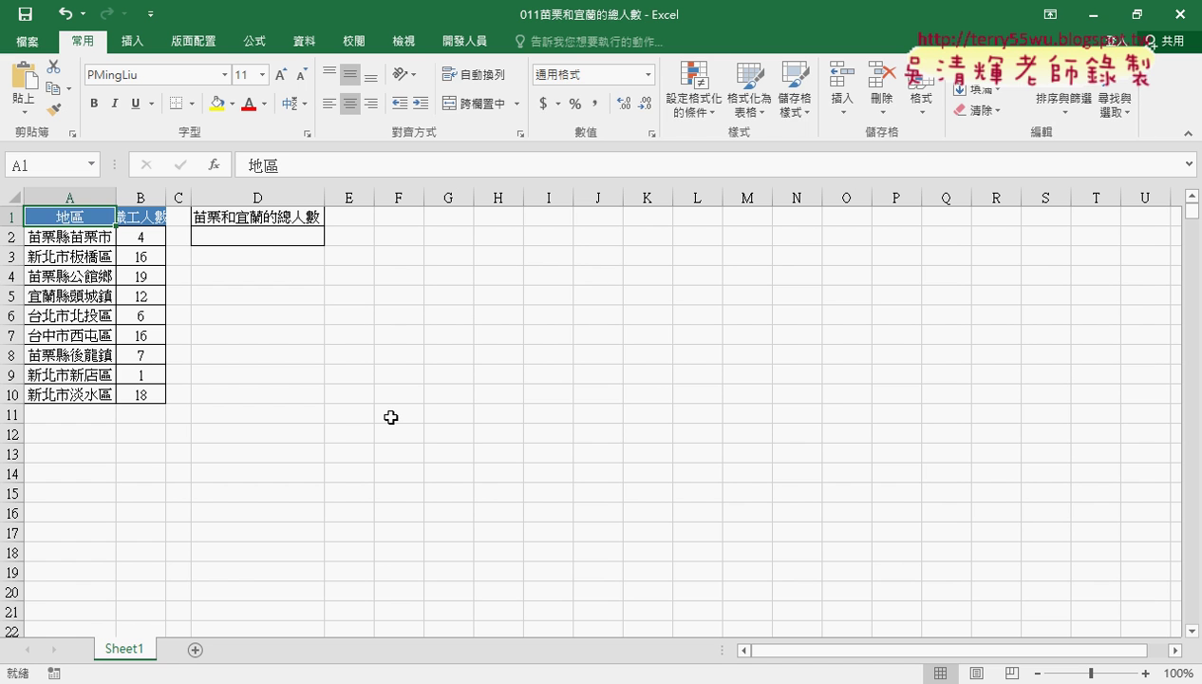
# Build a SUMIF in D2 with range A2:A10, criteria "苗栗*" and sum range B2:B10.
pyautogui.click(269, 236)
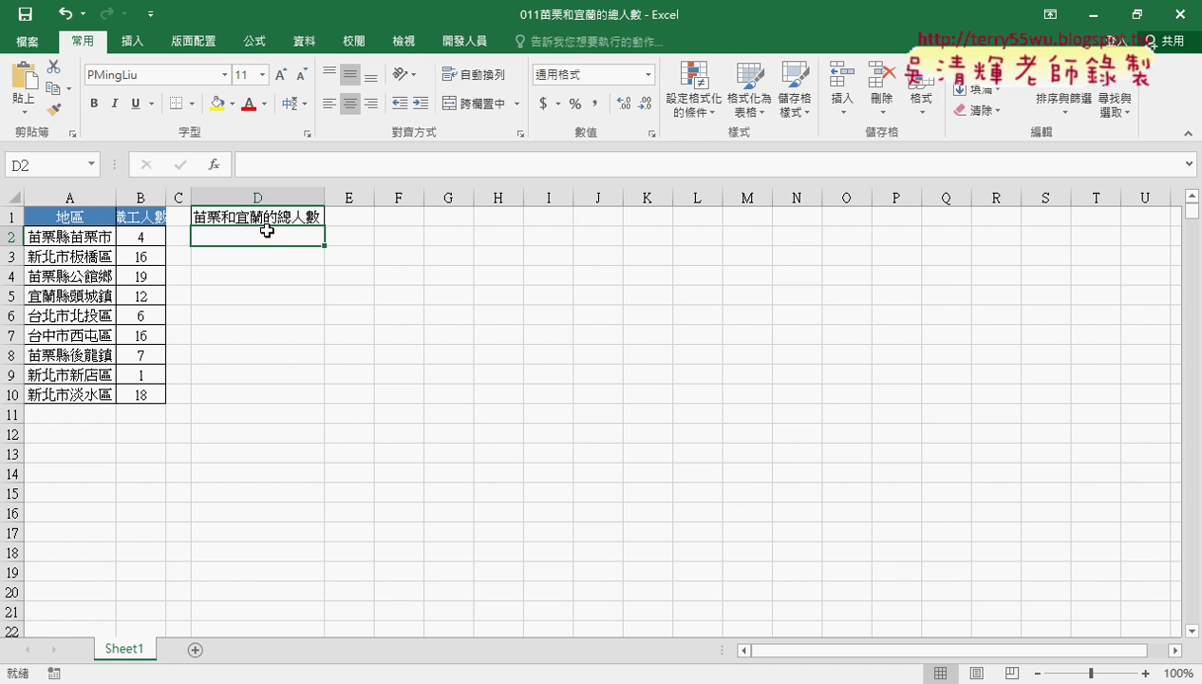
pyautogui.click(216, 167)
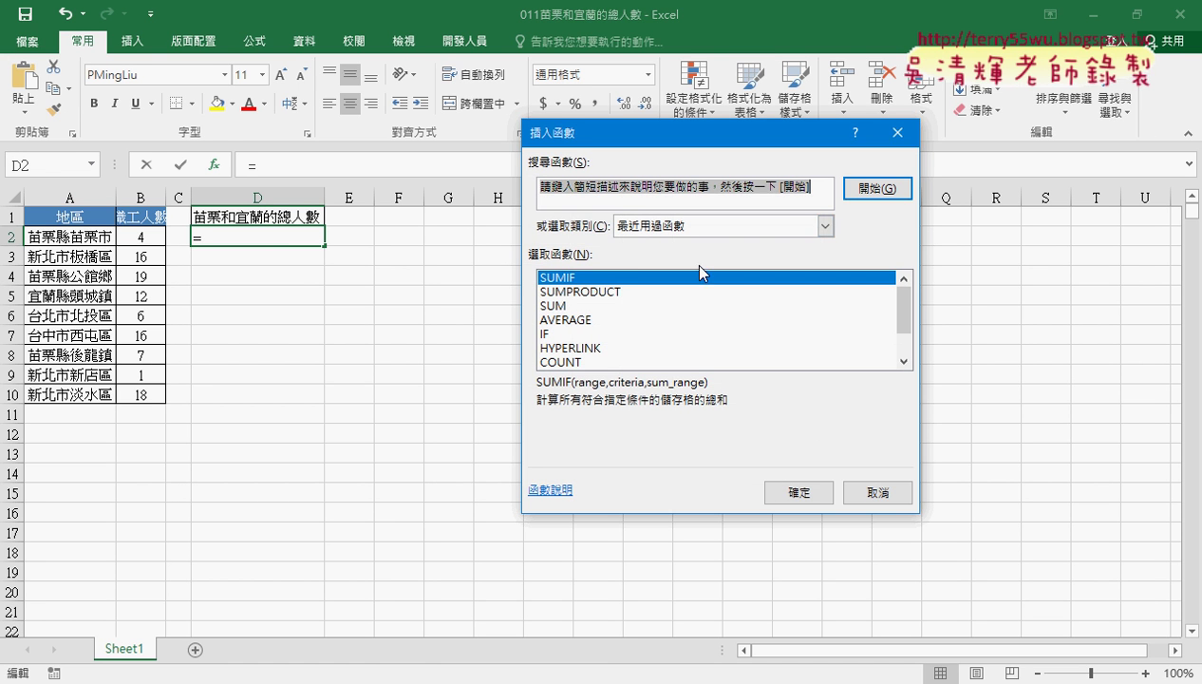
pyautogui.doubleClick(638, 278)
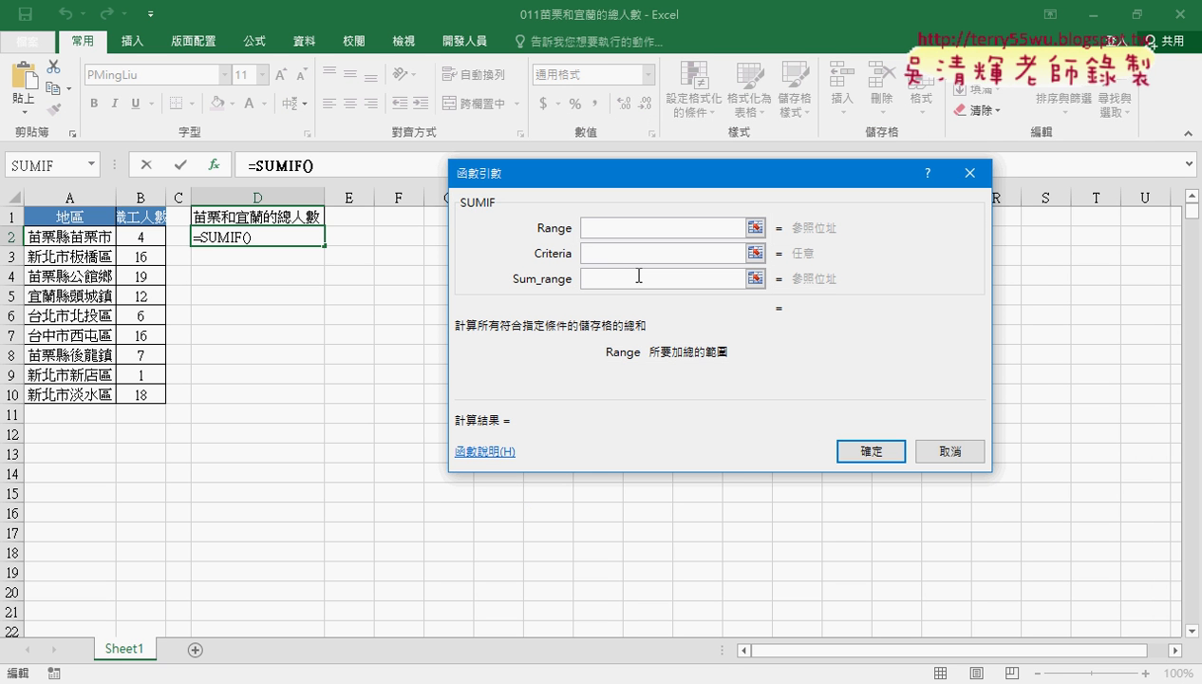
pyautogui.moveTo(83, 237); pyautogui.dragTo(86, 393)
pyautogui.click(618, 252)
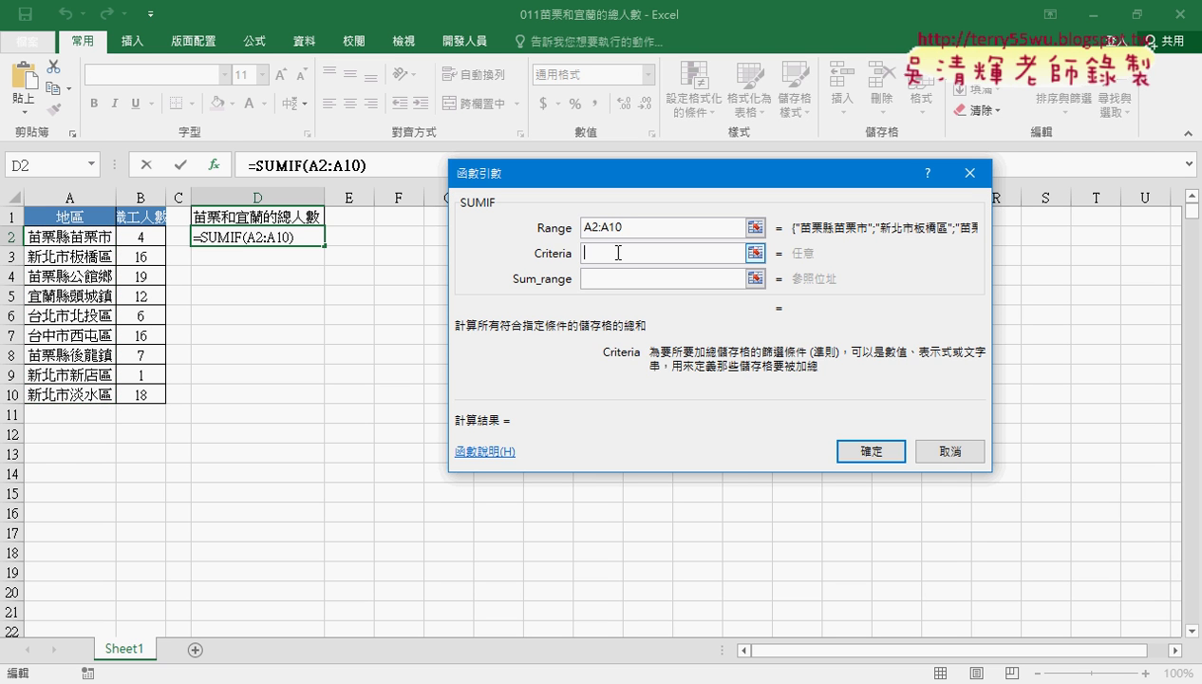
pyautogui.write('""')
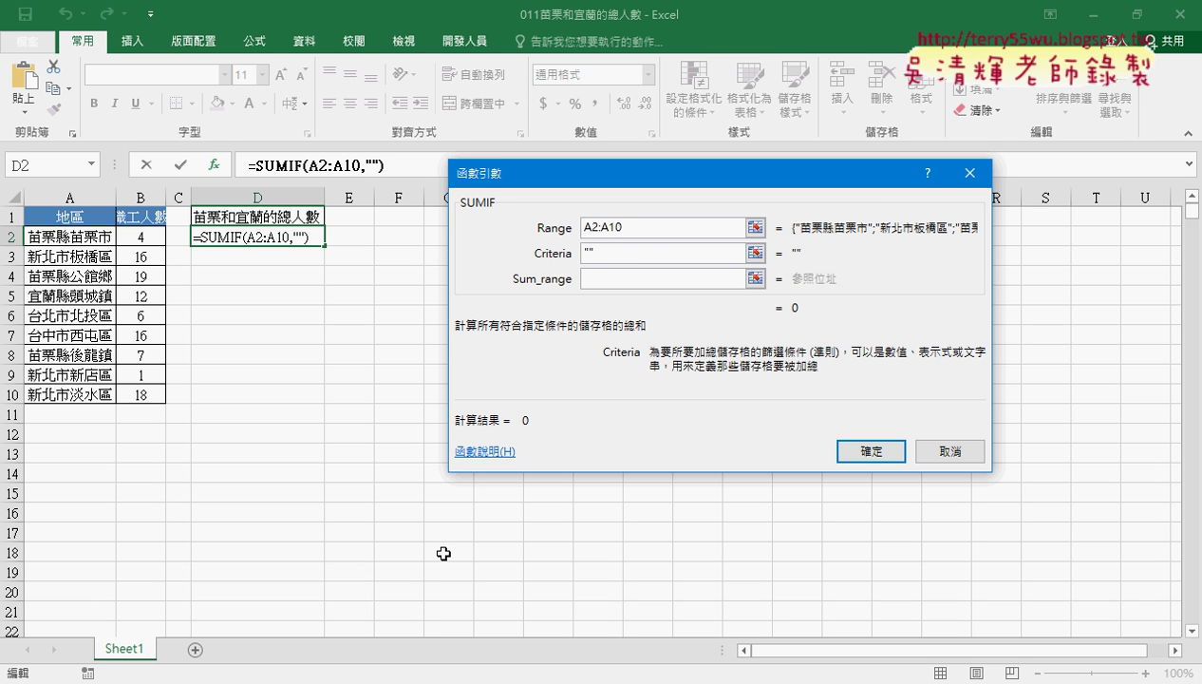
pyautogui.write('ㄇ')
pyautogui.write('ㄧㄠ')
pyautogui.write('苗栗')
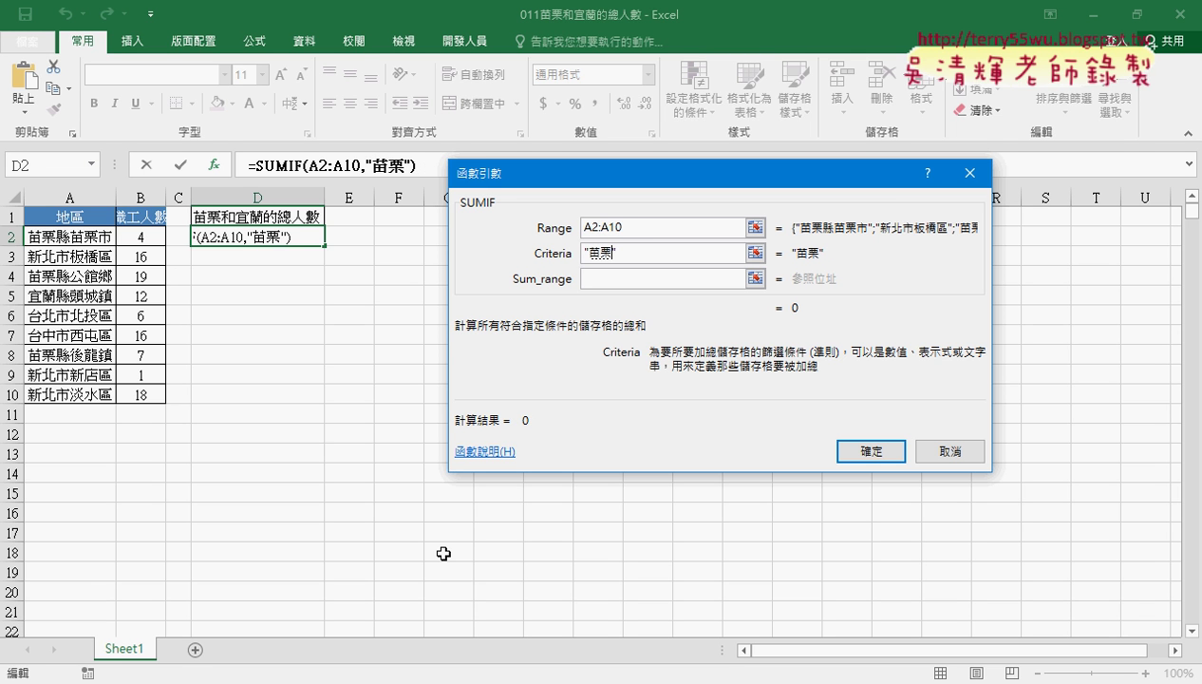
pyautogui.write('*')
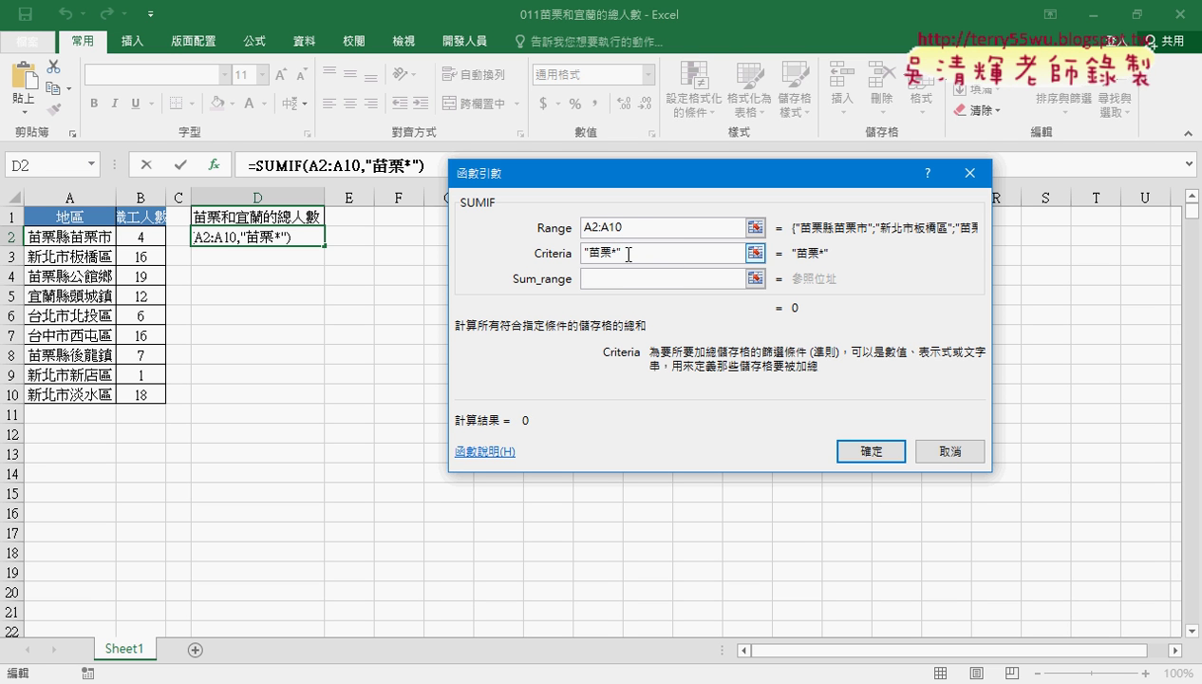
pyautogui.click(635, 253)
pyautogui.click(612, 278)
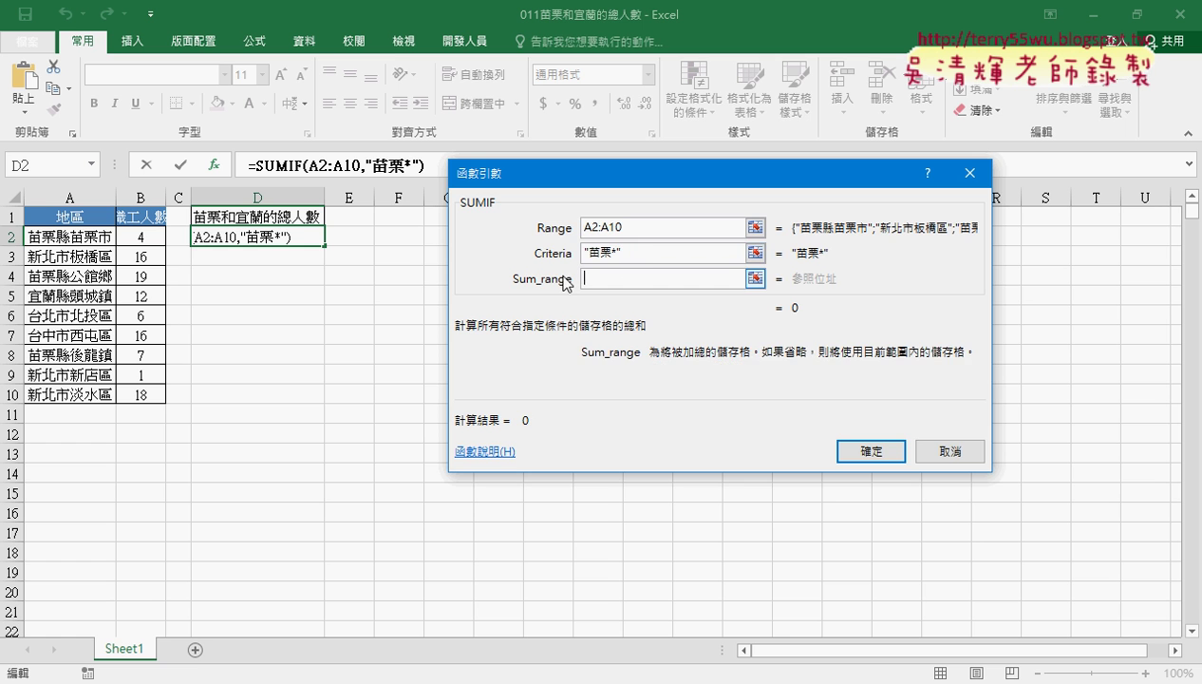
pyautogui.moveTo(143, 237); pyautogui.dragTo(141, 393)
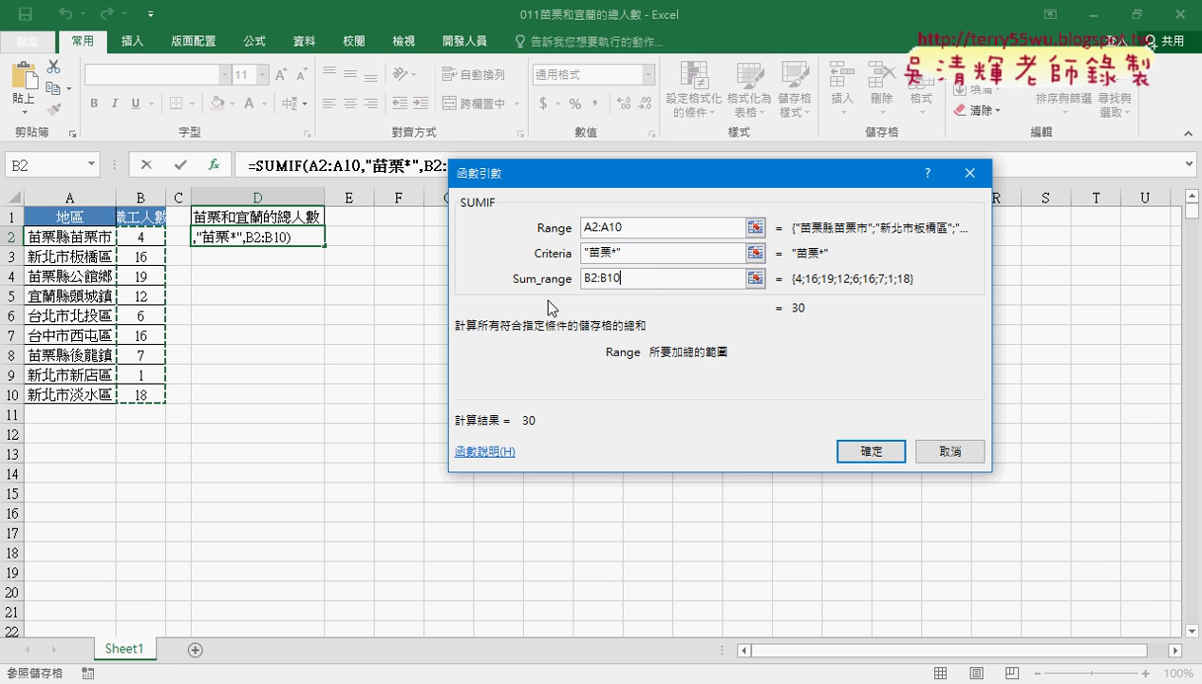
# Commit the 苗栗 SUMIF, then append "+" and a pasted copy of it in the formula bar.
pyautogui.click(871, 451)
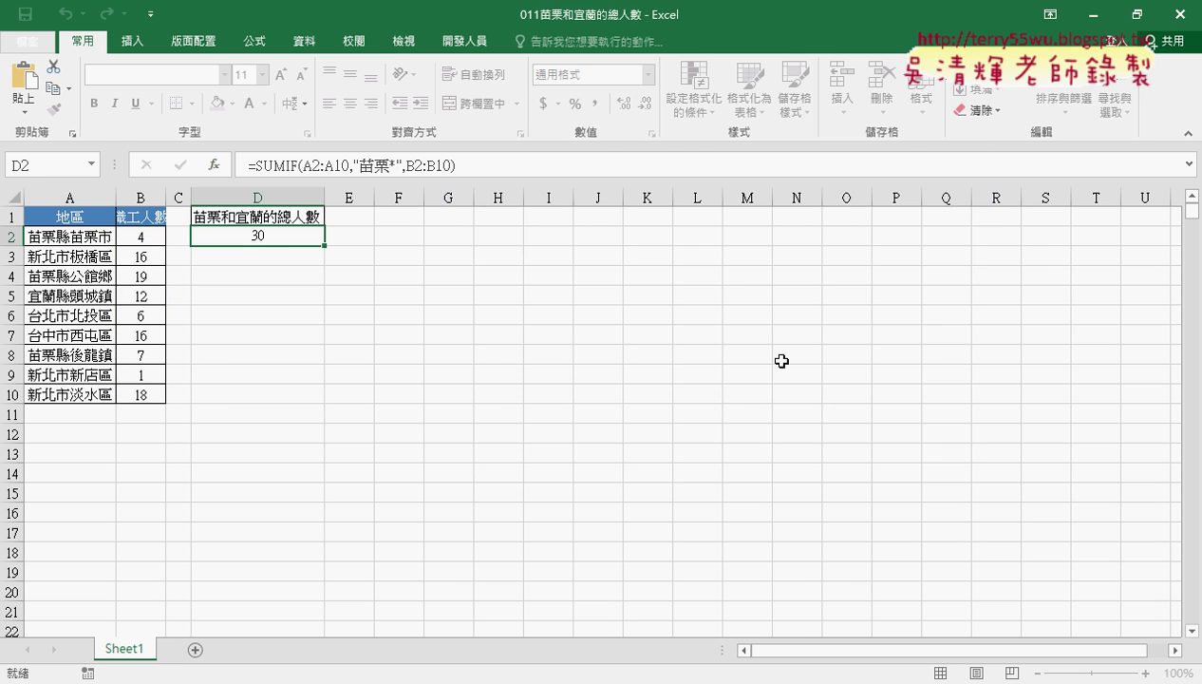
pyautogui.moveTo(489, 165); pyautogui.dragTo(256, 165)
pyautogui.rightClick(263, 164)
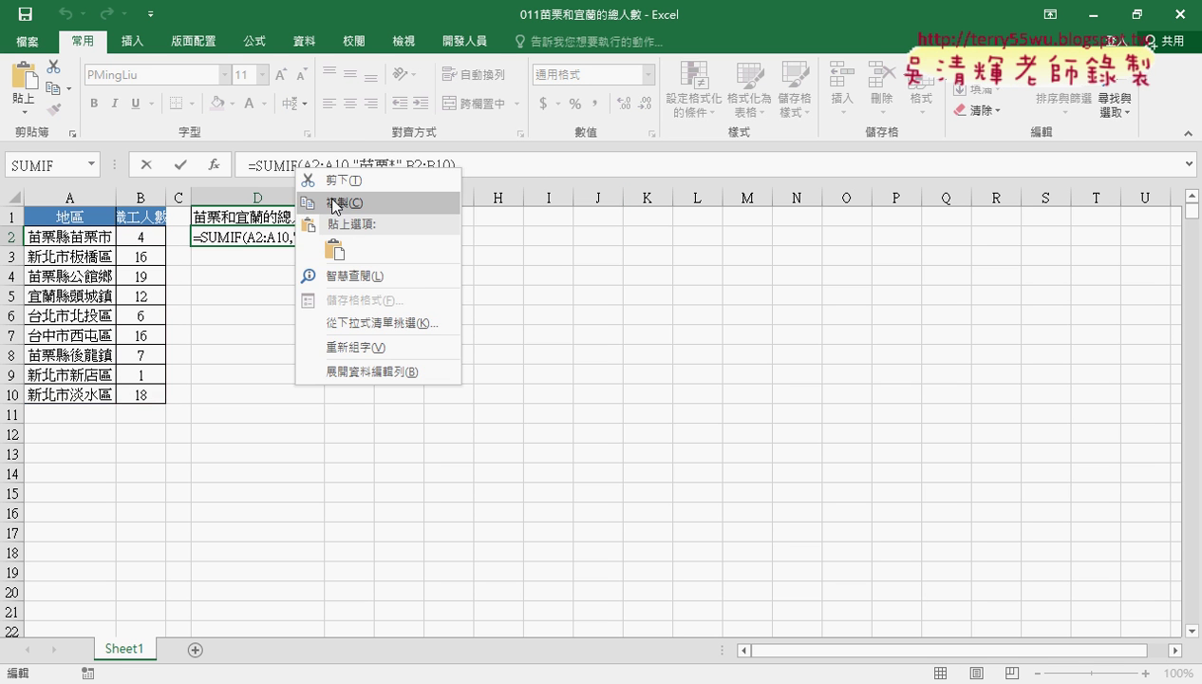
pyautogui.click(323, 194)
pyautogui.click(492, 174)
pyautogui.write('+')
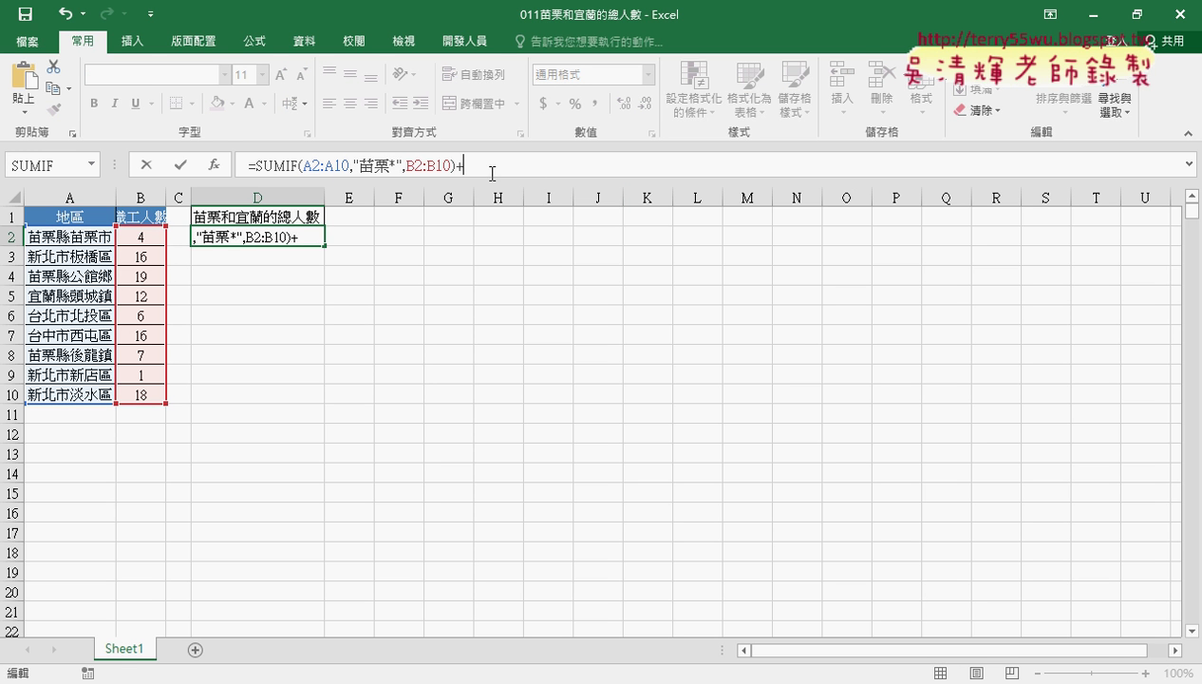
pyautogui.hotkey('ctrl', 'v')
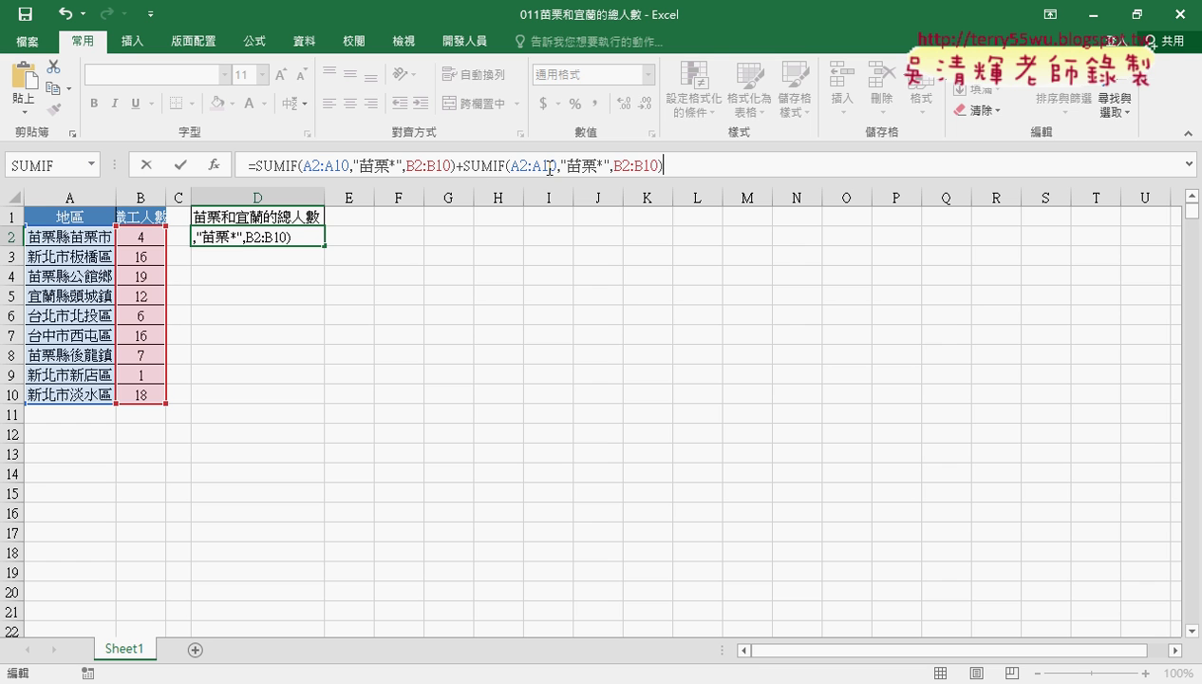
# Change the second SUMIF's criteria from 苗栗 to 宜蘭 so D2 totals 42.
pyautogui.moveTo(566, 164); pyautogui.dragTo(595, 164)
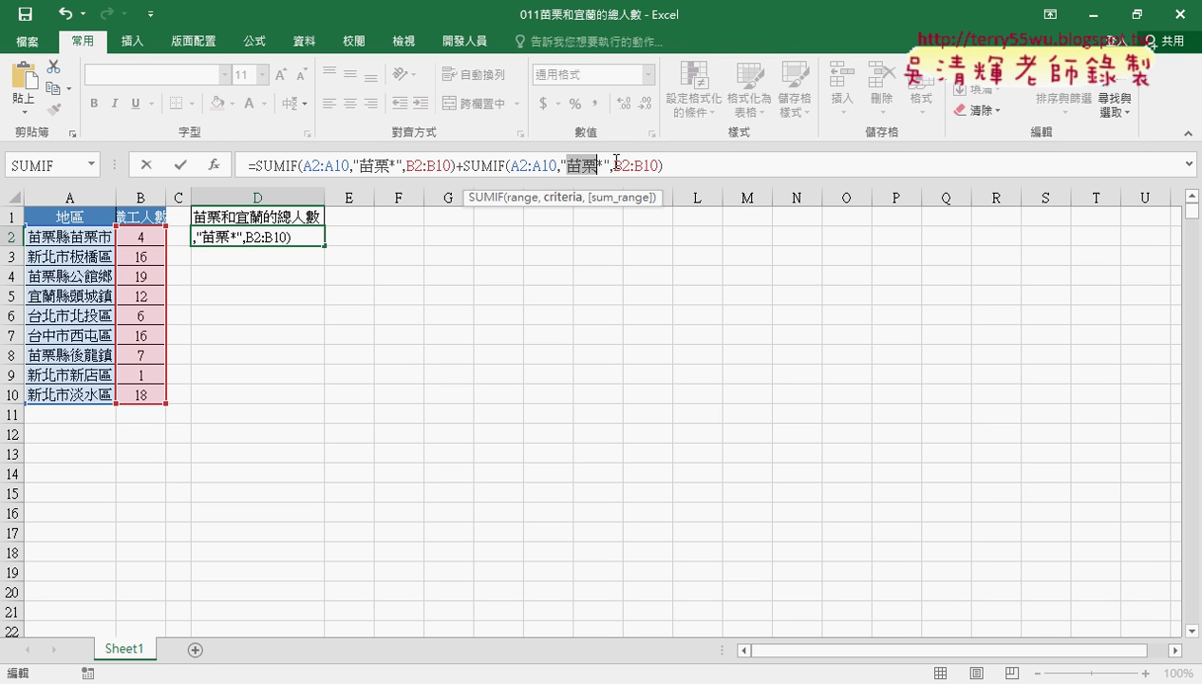
pyautogui.write('ㄉ')
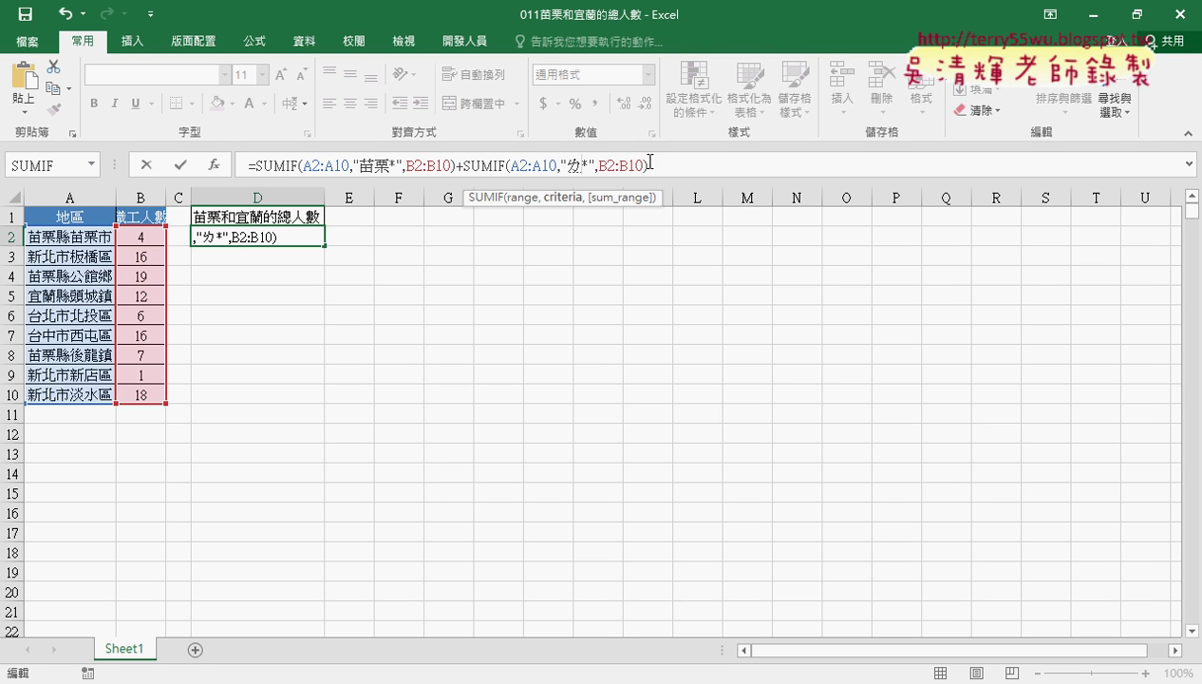
pyautogui.press('BackSpace')
pyautogui.write('ㄧ')
pyautogui.write('ㄉㄢ')
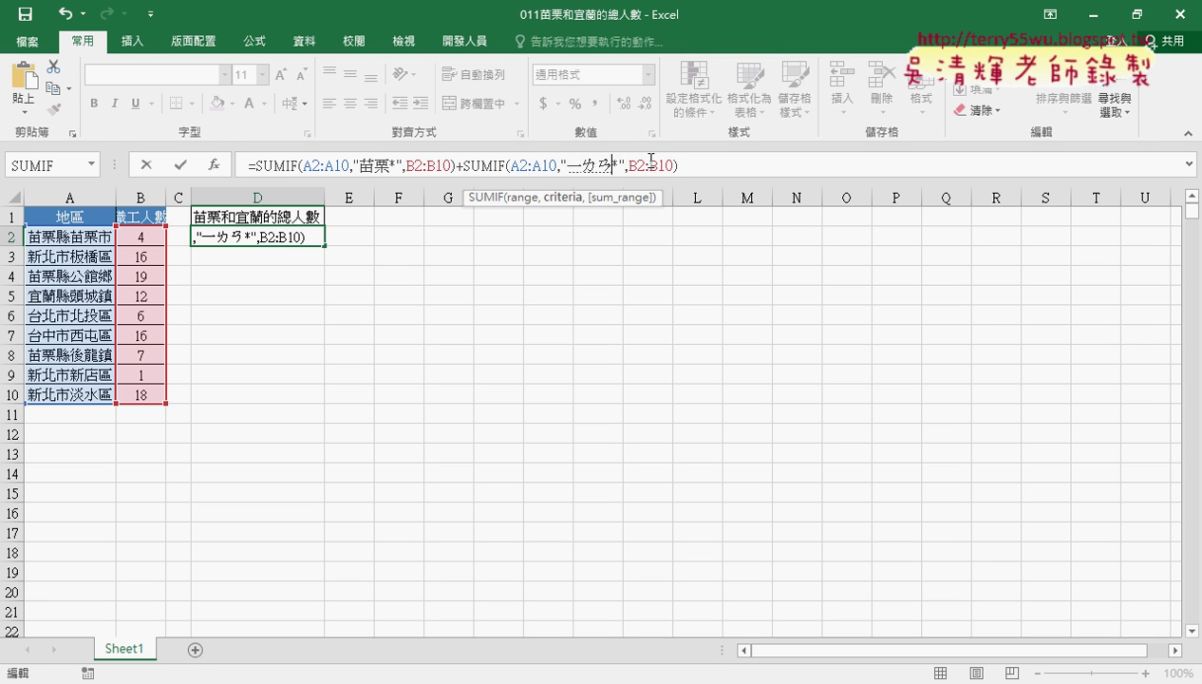
pyautogui.write('6')
pyautogui.press('Return')
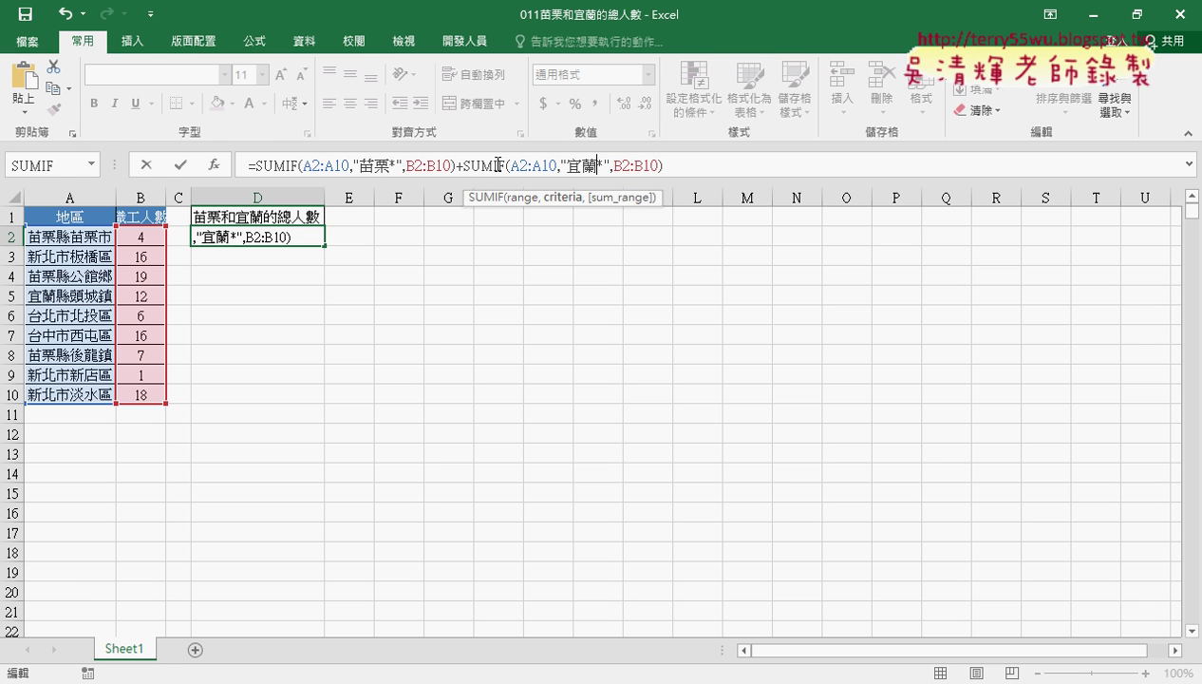
pyautogui.click(182, 167)
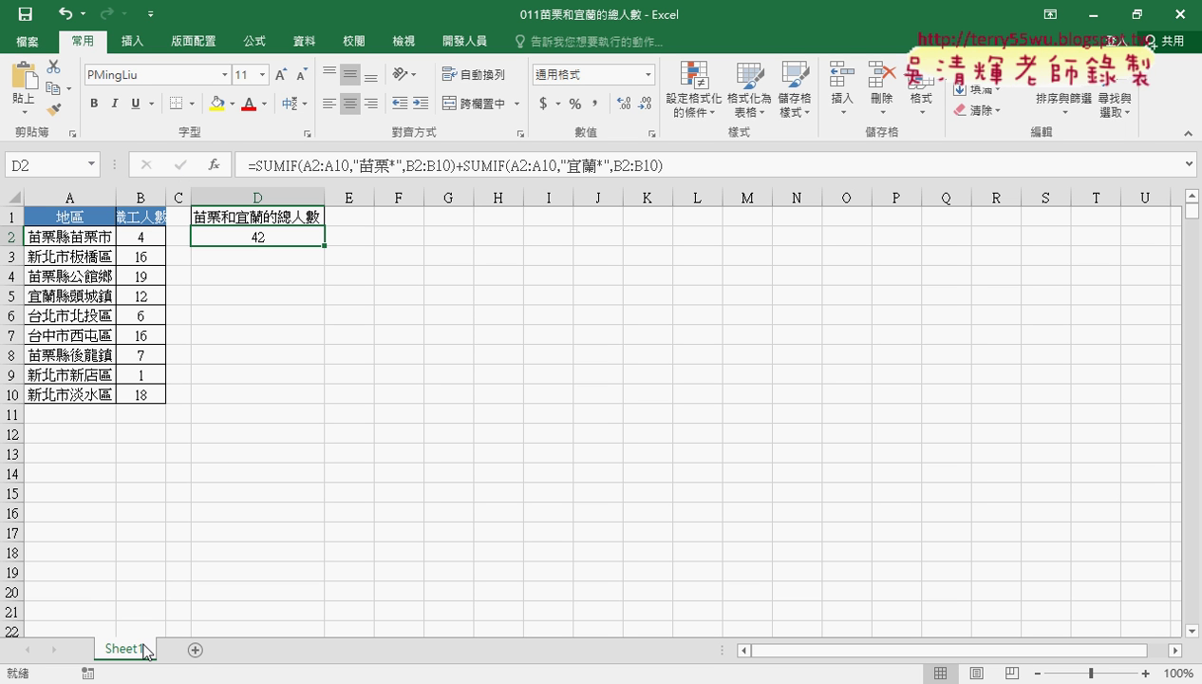
# Duplicate Sheet1 as a sheet named VBA and clear its D2 formula.
pyautogui.moveTo(146, 650)
pyautogui.mouseDown()
pyautogui.moveTo(186, 631)
pyautogui.moveTo(205, 654)
pyautogui.mouseUp()
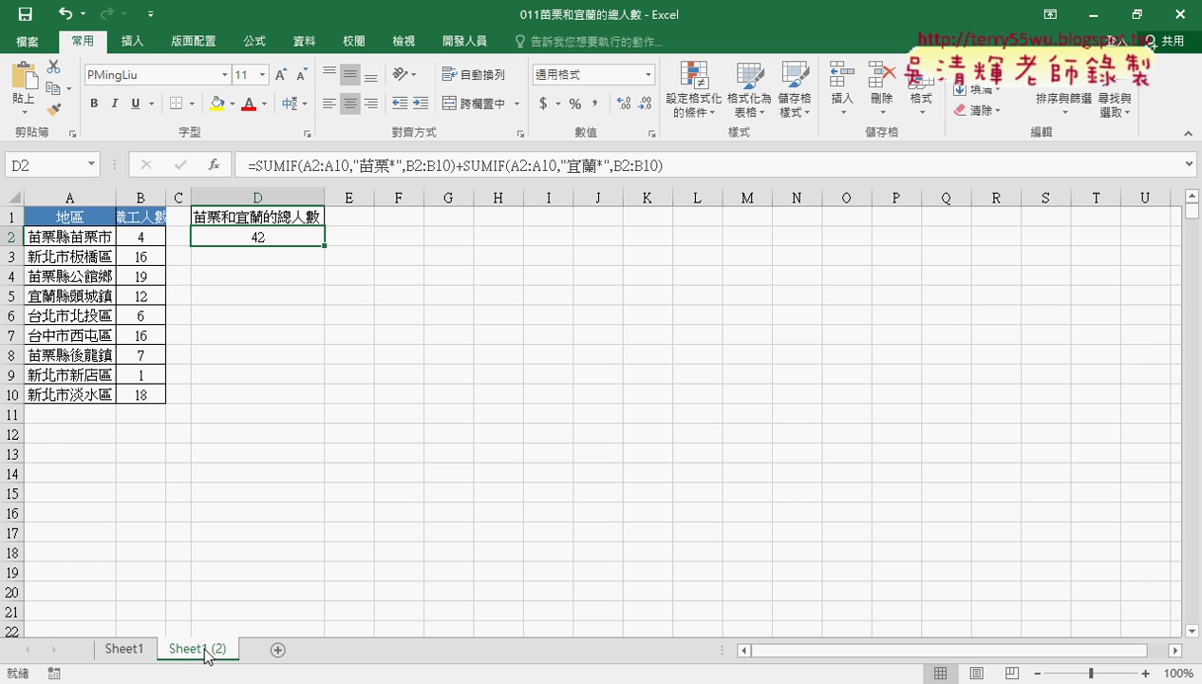
pyautogui.doubleClick(205, 649)
pyautogui.write('VB')
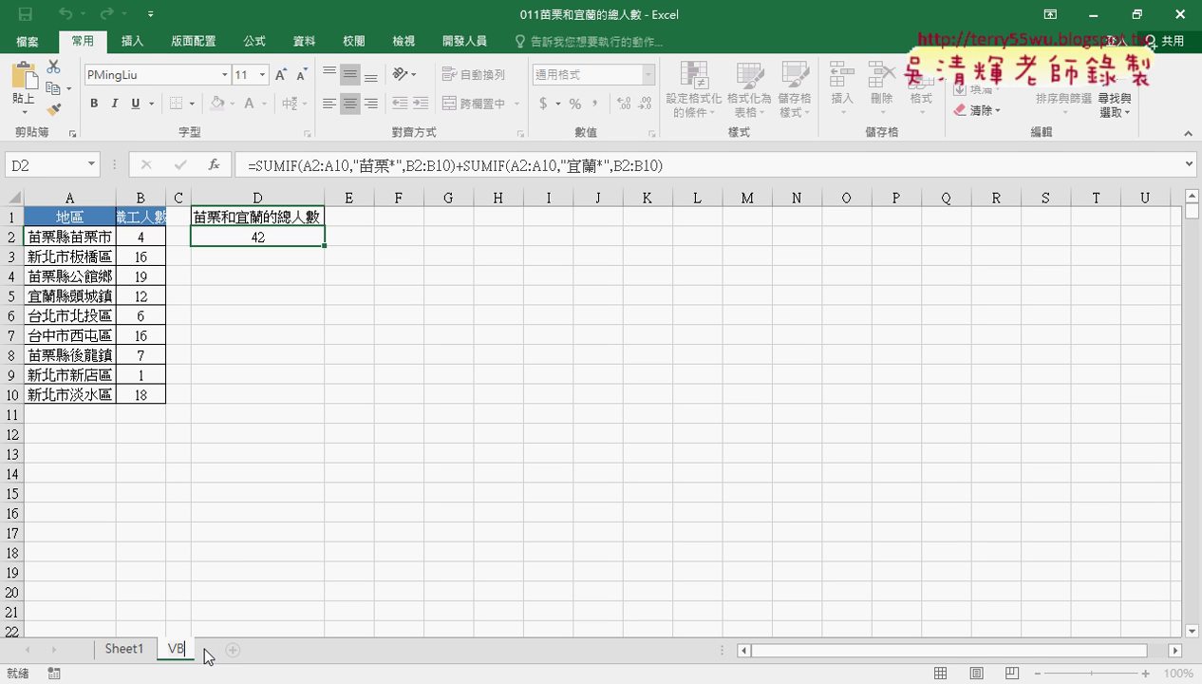
pyautogui.write('A')
pyautogui.press('Return')
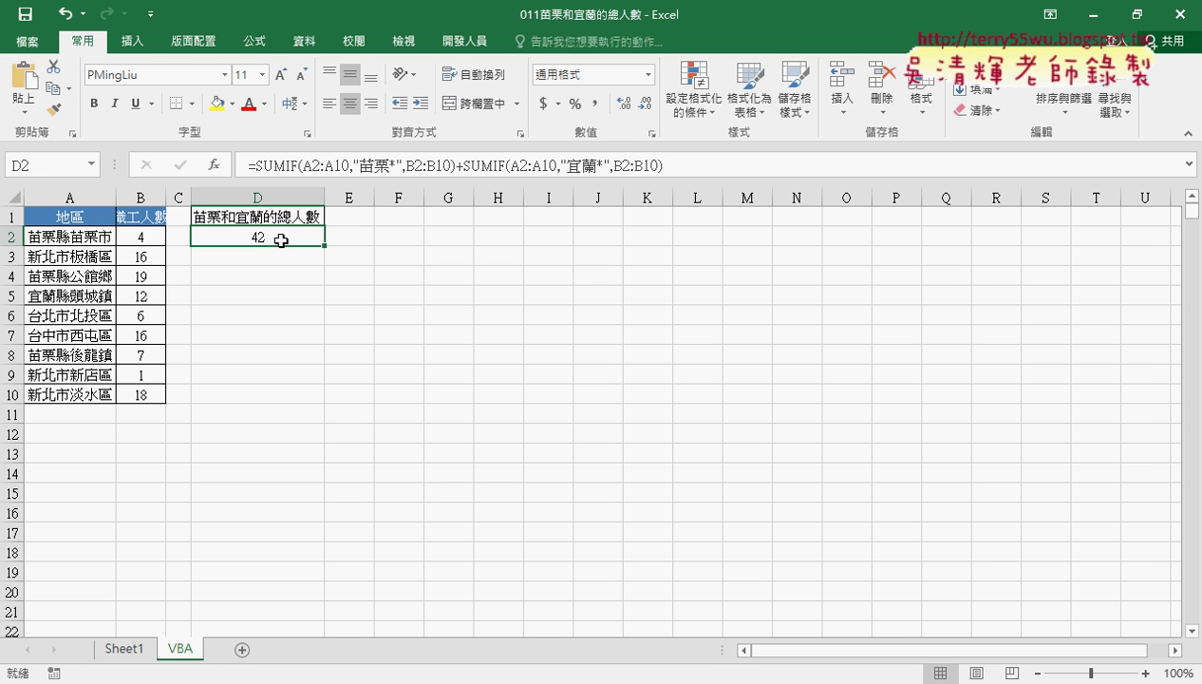
pyautogui.press('Delete')
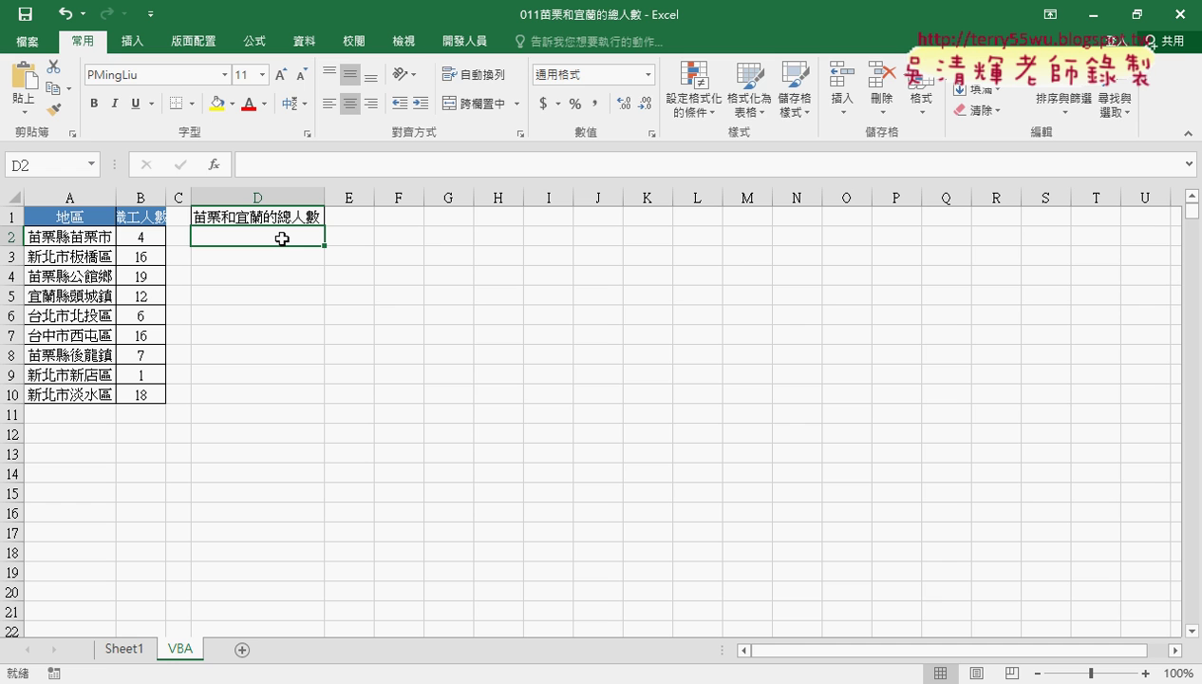
pyautogui.click(464, 40)
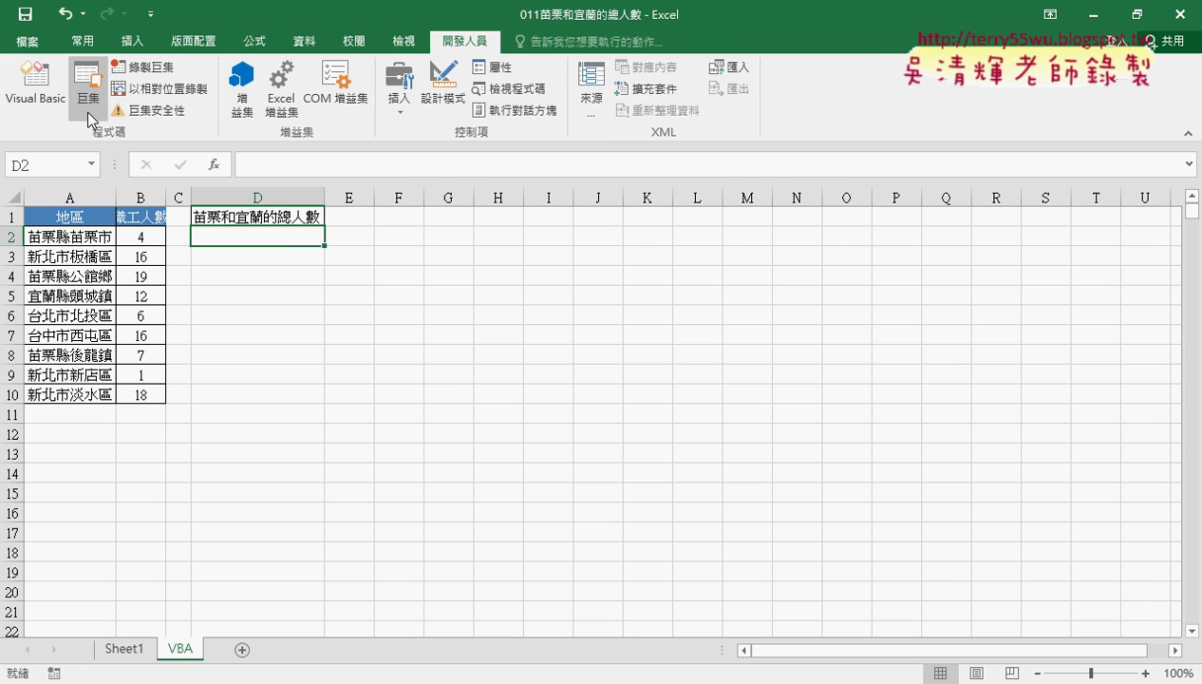
# In the VBA editor, copy all of the existing 產線 macro code.
pyautogui.click(40, 94)
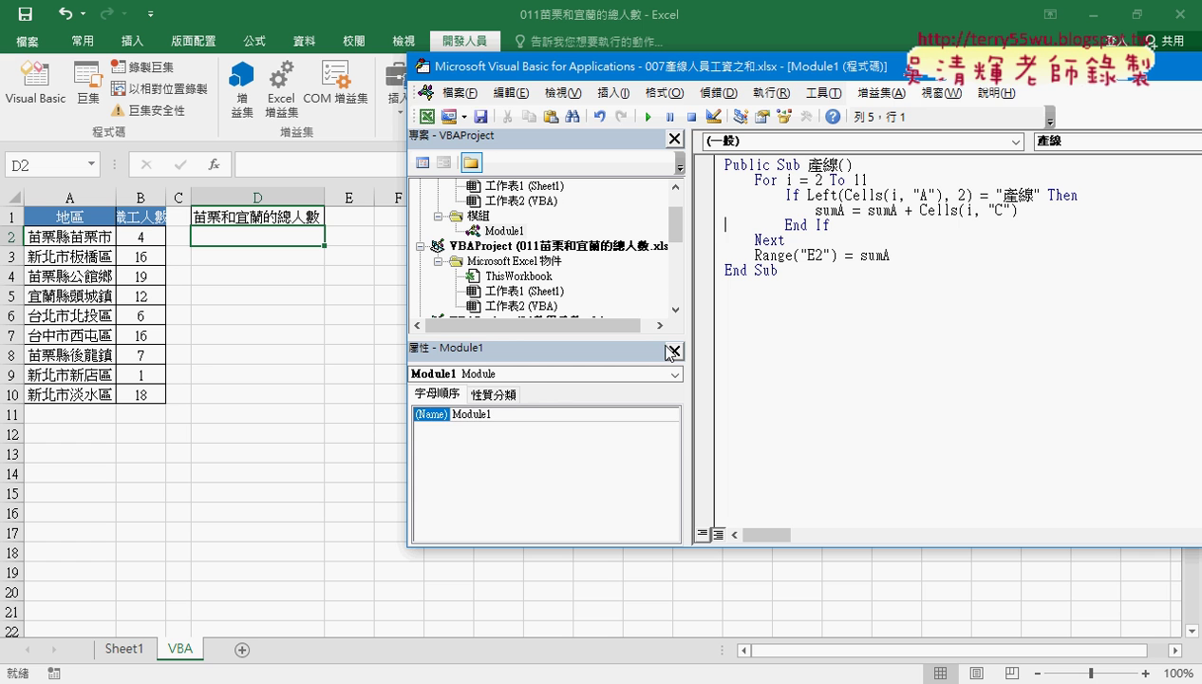
pyautogui.moveTo(612, 338); pyautogui.dragTo(607, 433)
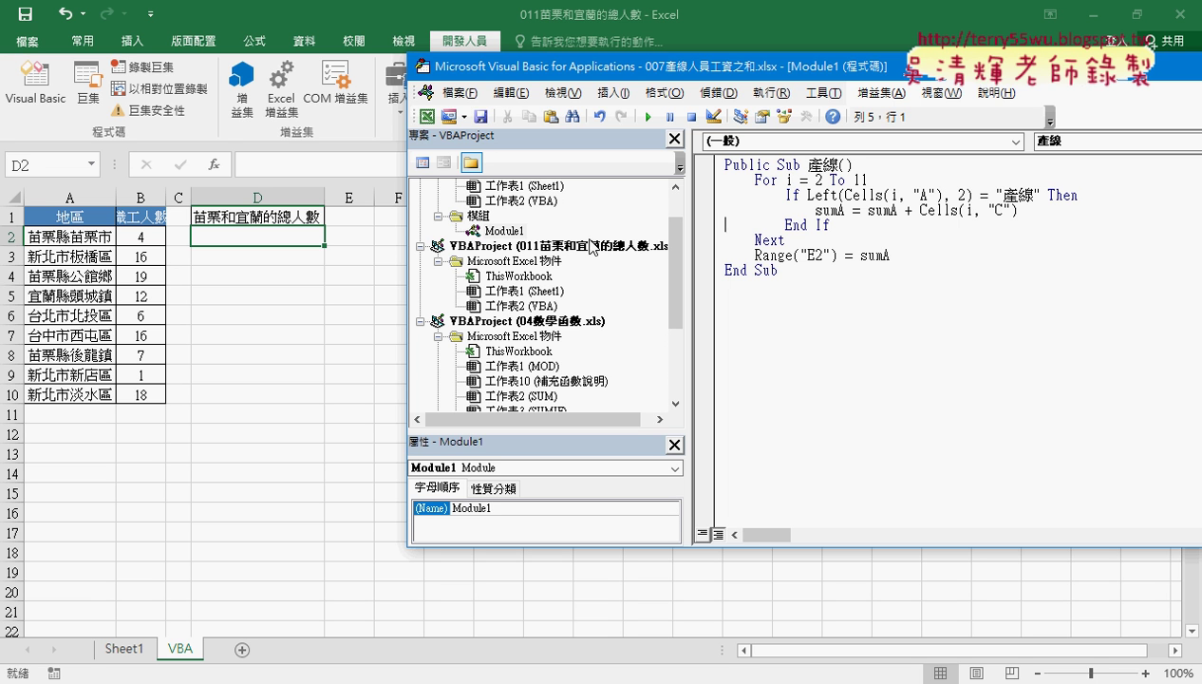
pyautogui.click(583, 245)
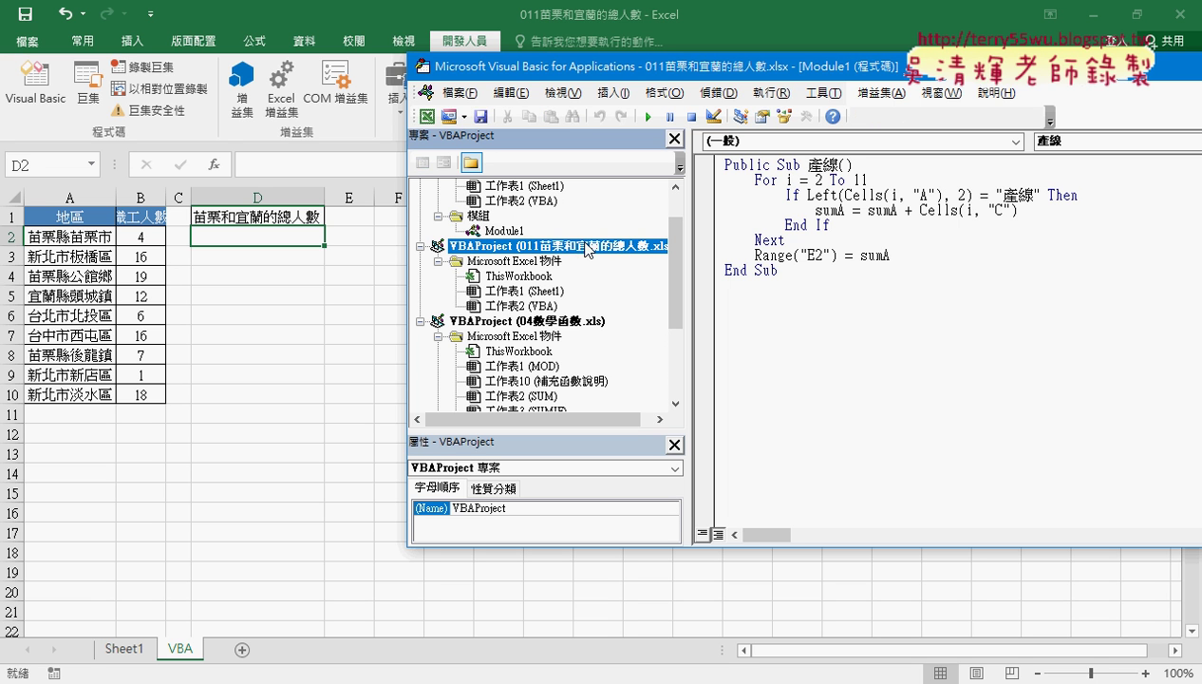
pyautogui.rightClick(513, 276)
pyautogui.moveTo(608, 350)
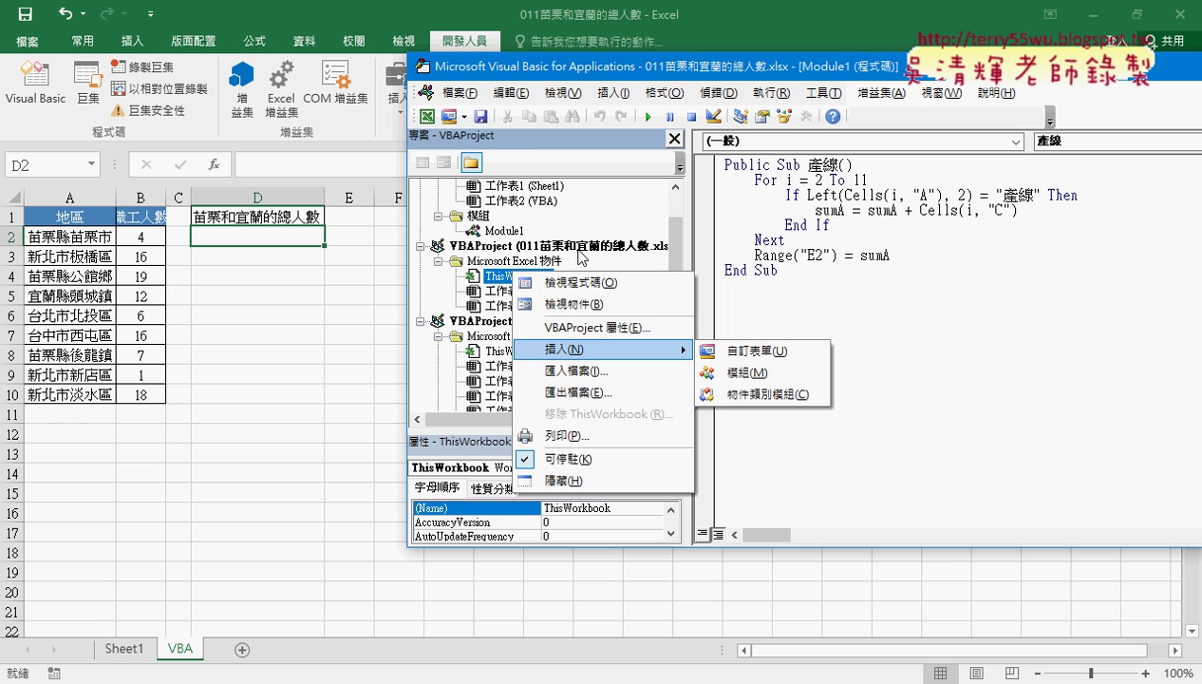
pyautogui.click(800, 277)
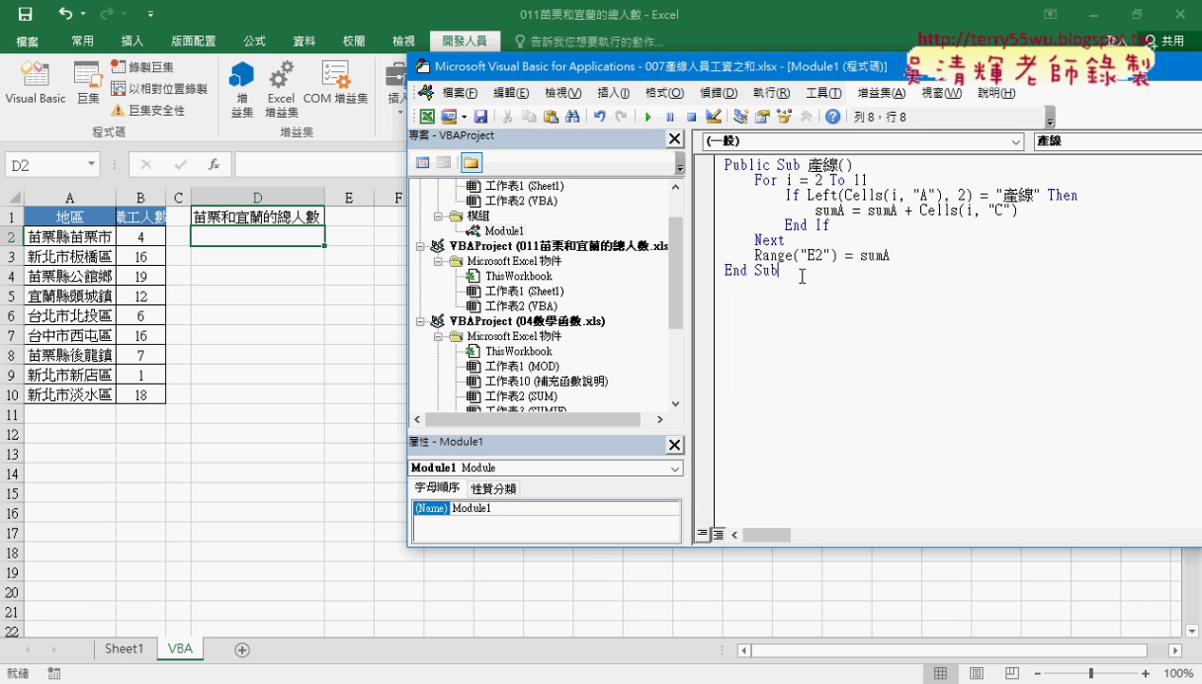
pyautogui.moveTo(803, 277); pyautogui.dragTo(707, 154)
pyautogui.rightClick(803, 204)
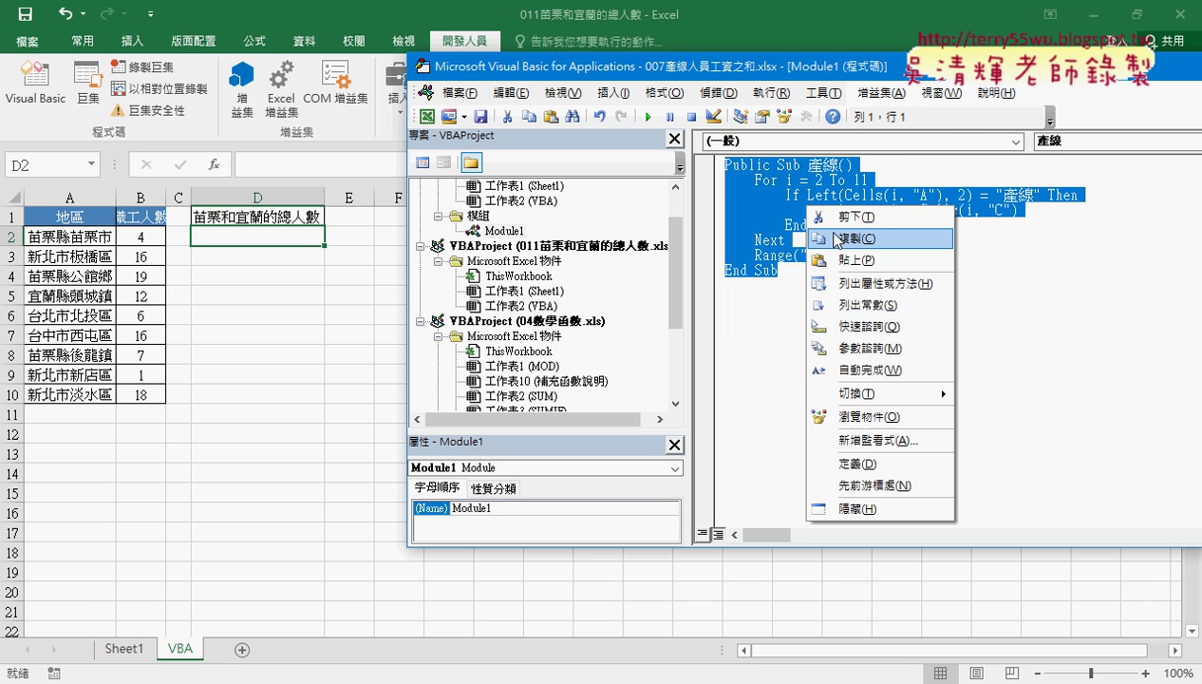
pyautogui.click(839, 239)
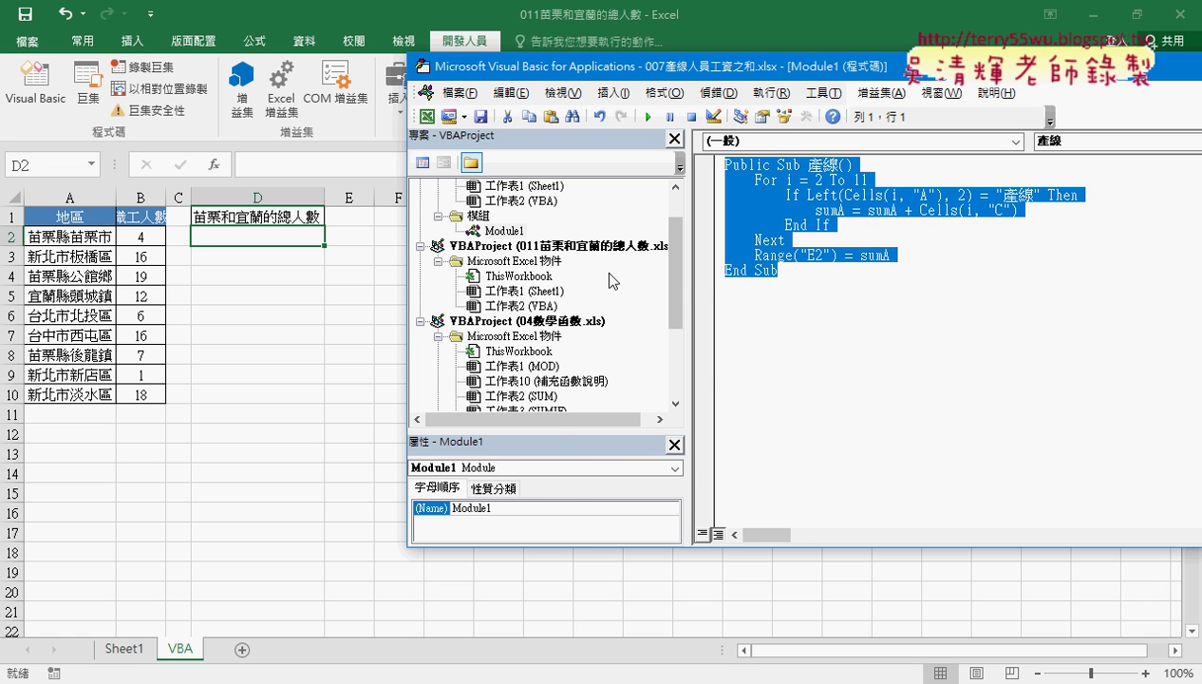
# Insert a new module into the 011 workbook's project and paste the macro into it.
pyautogui.rightClick(520, 276)
pyautogui.moveTo(562, 357)
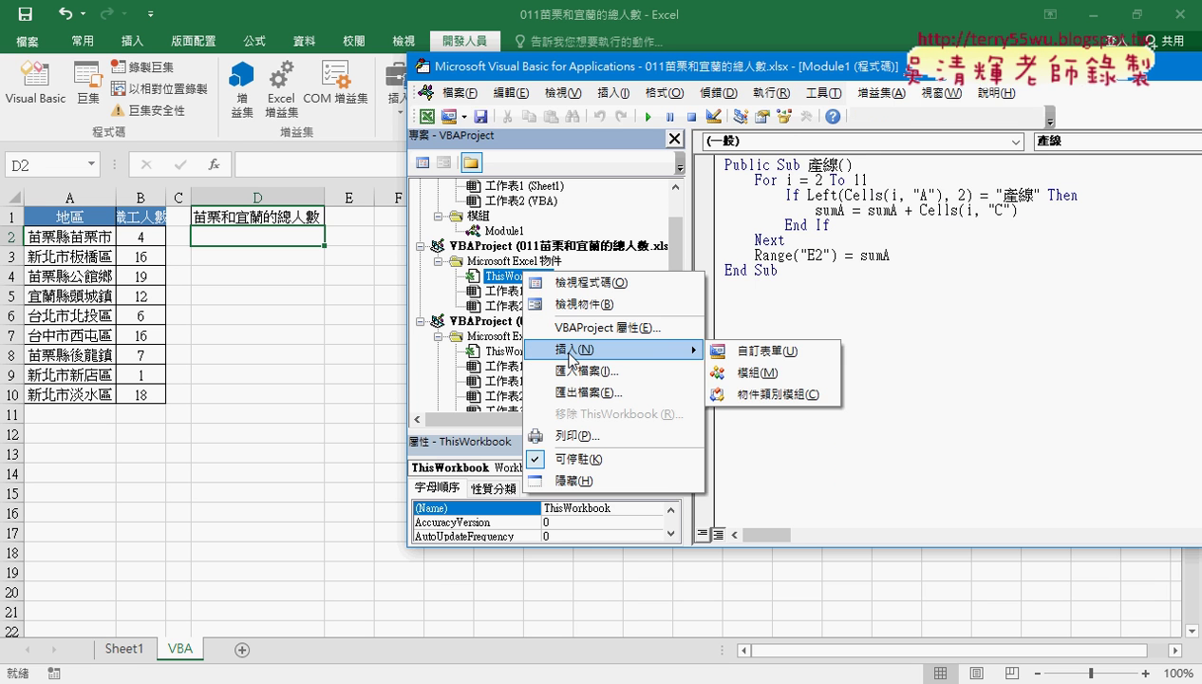
pyautogui.click(746, 376)
pyautogui.rightClick(800, 243)
pyautogui.click(832, 284)
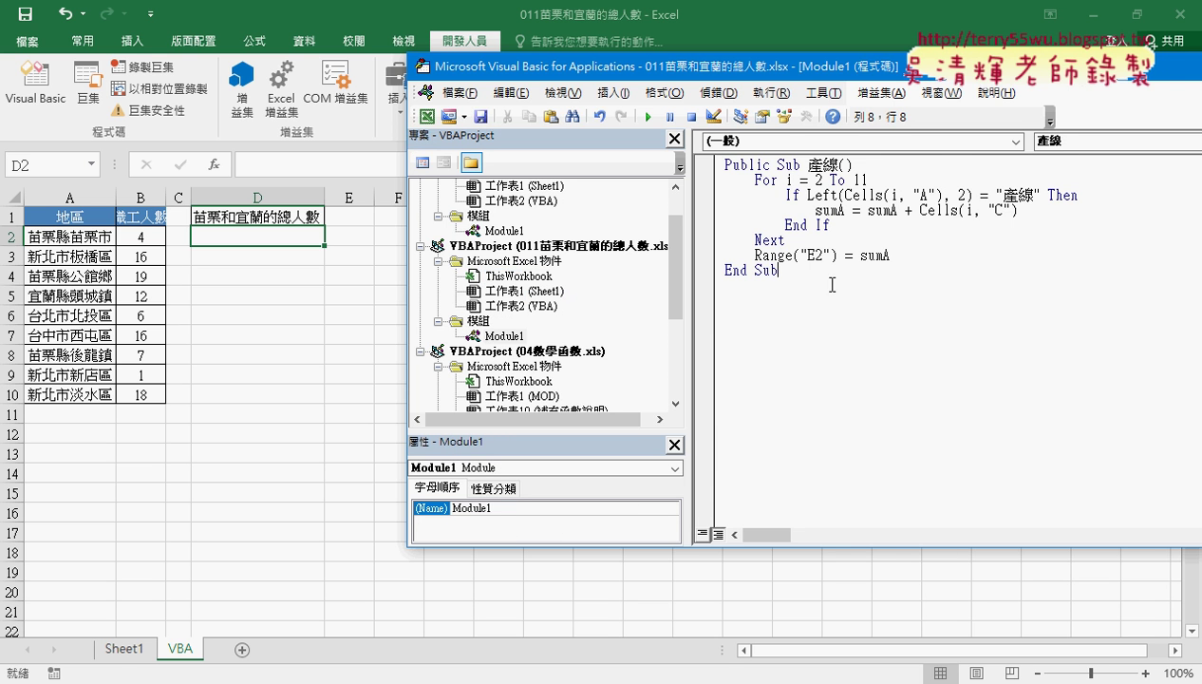
# Select the D1 heading text on the worksheet, then select the macro name 產線.
pyautogui.click(258, 217)
pyautogui.moveTo(383, 165); pyautogui.dragTo(178, 165)
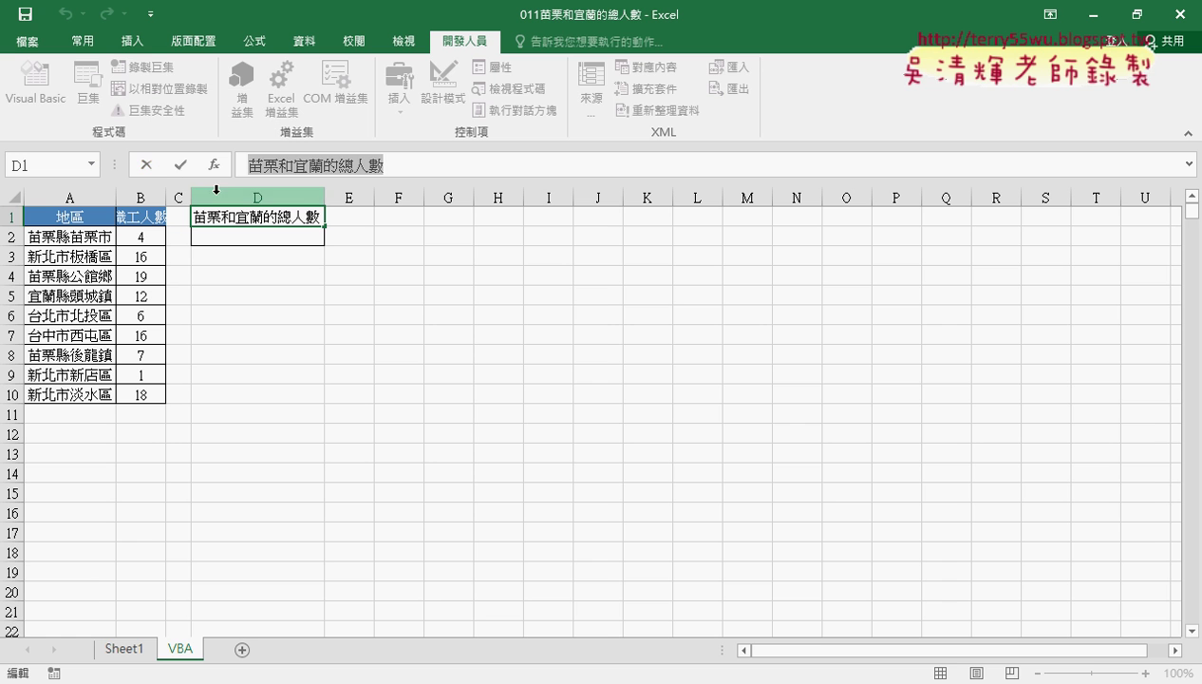
pyautogui.click(142, 165)
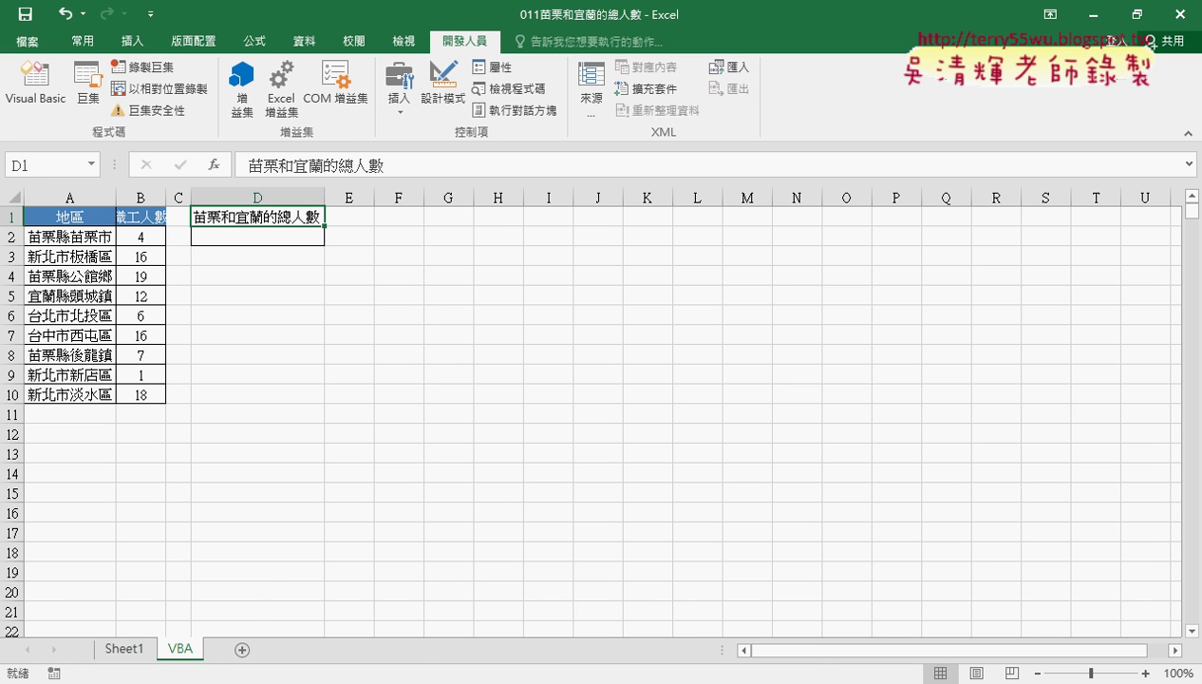
pyautogui.moveTo(395, 680)
pyautogui.click(507, 618)
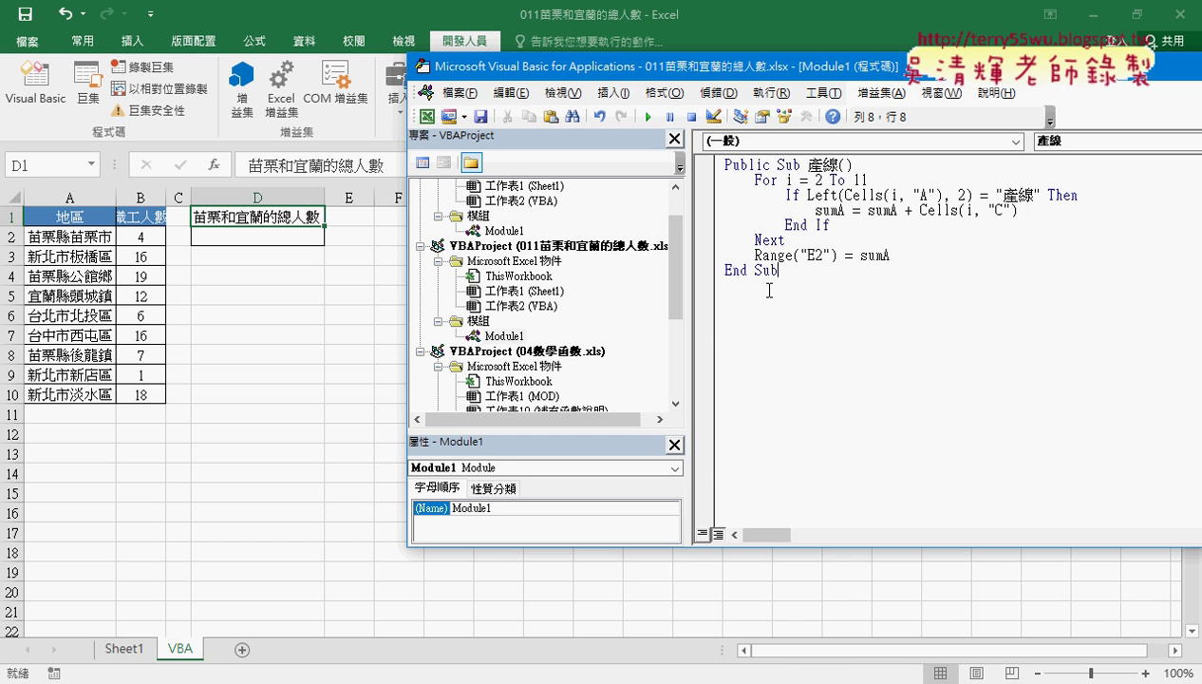
pyautogui.moveTo(836, 165); pyautogui.dragTo(812, 166)
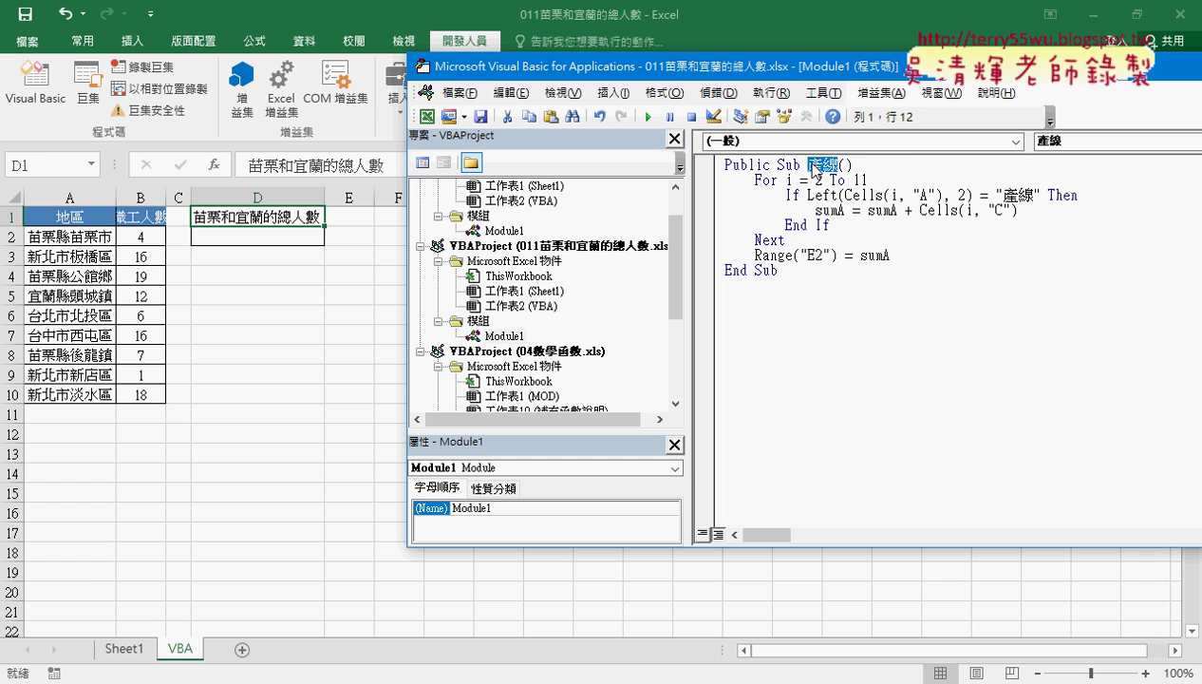
# Rename the macro to 苗栗和宜蘭的總人數 and change the loop's end row from 11 to 10.
pyautogui.hotkey('ctrl', 'v')
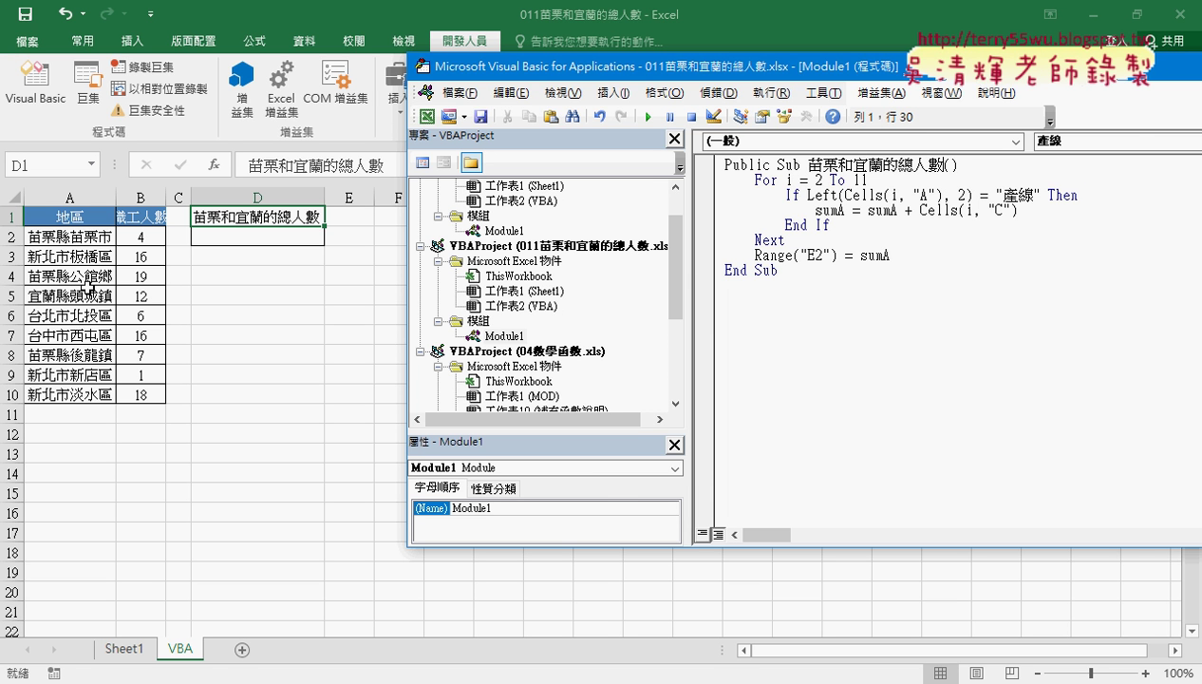
pyautogui.doubleClick(864, 179)
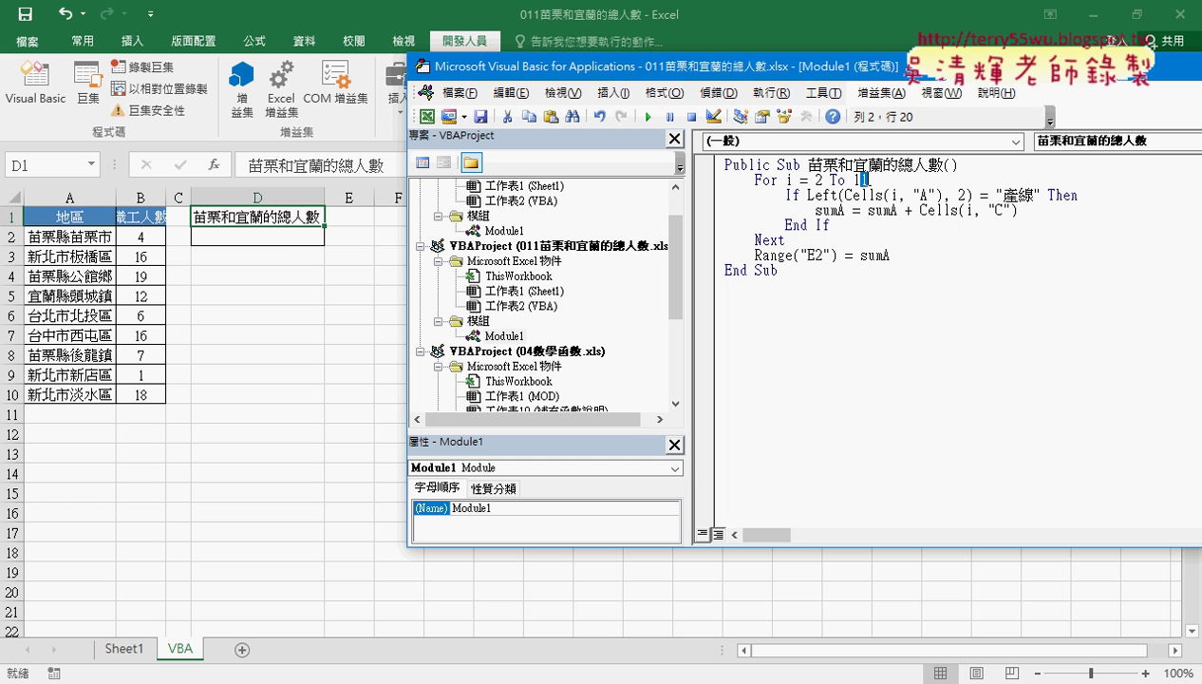
pyautogui.write('10')
pyautogui.moveTo(907, 70); pyautogui.dragTo(833, 74)
pyautogui.moveTo(627, 239); pyautogui.dragTo(463, 225)
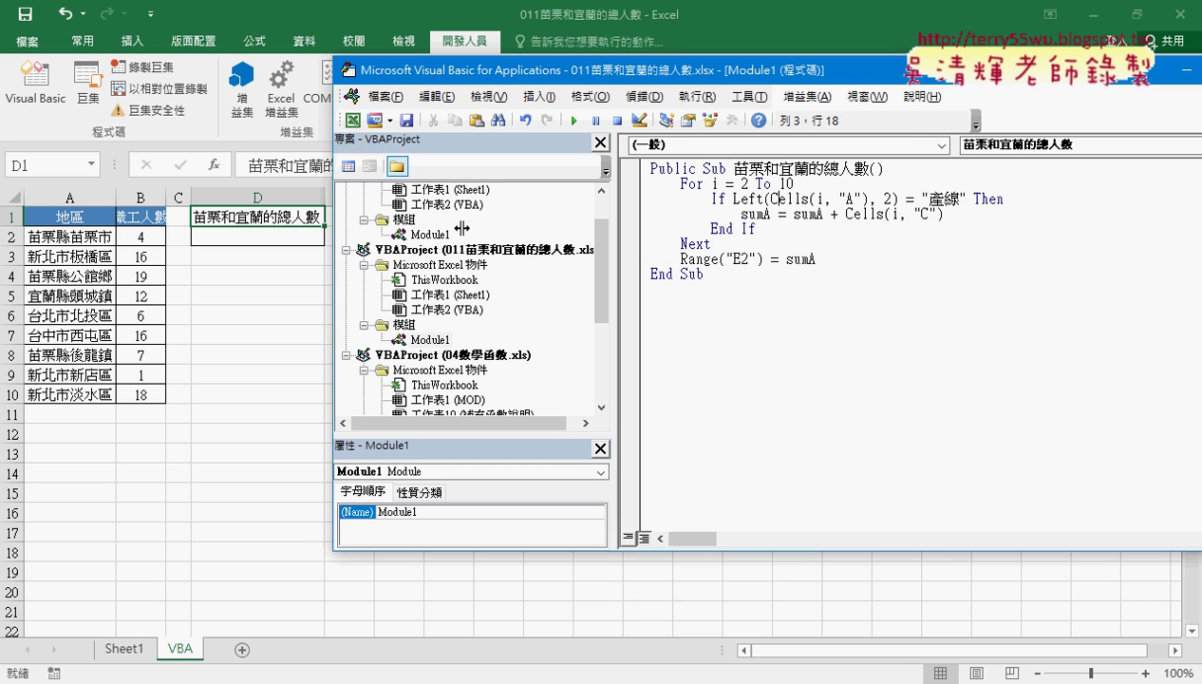
# Replace 產線 with 苗栗 in the If condition, column "C" with "B", and E2 with D2.
pyautogui.moveTo(606, 169); pyautogui.dragTo(581, 169)
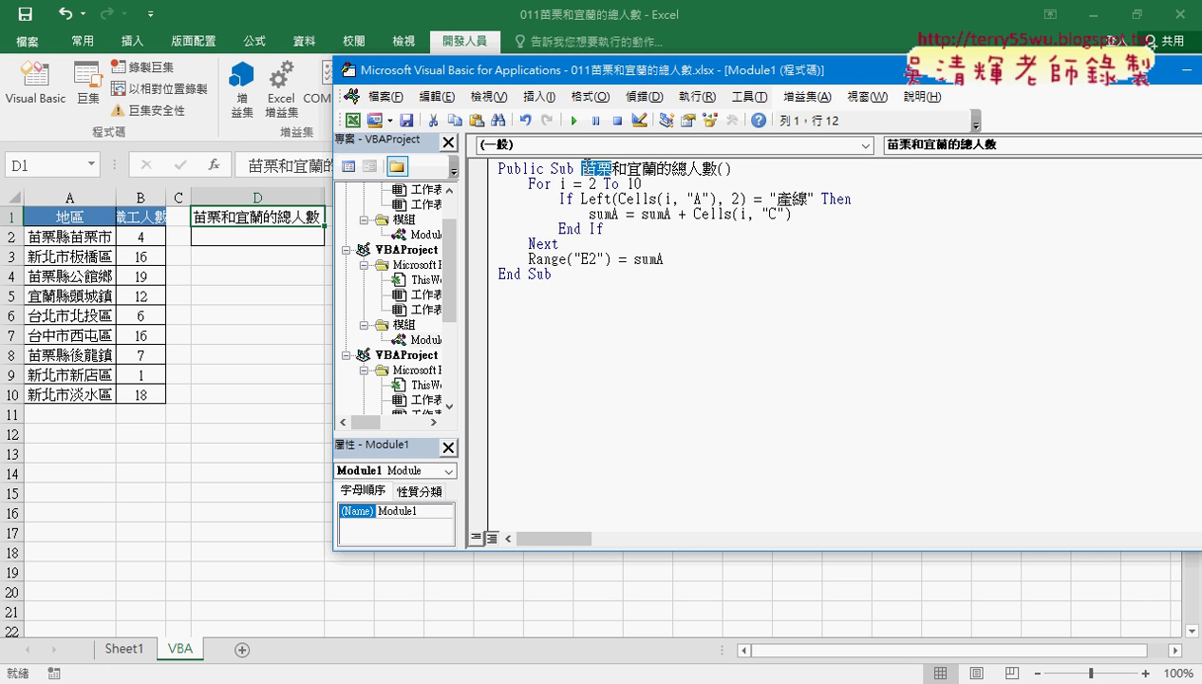
pyautogui.rightClick(588, 169)
pyautogui.click(628, 202)
pyautogui.moveTo(806, 199); pyautogui.dragTo(777, 198)
pyautogui.rightClick(791, 202)
pyautogui.click(815, 247)
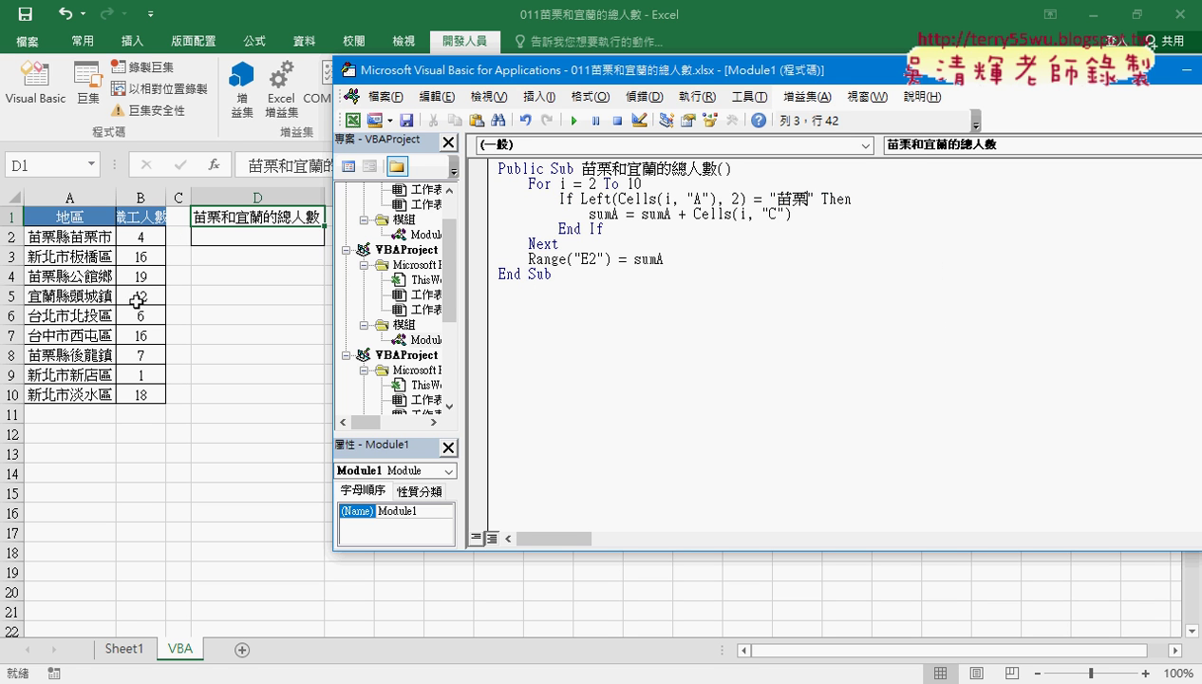
pyautogui.doubleClick(775, 213)
pyautogui.write('B')
pyautogui.moveTo(588, 259); pyautogui.dragTo(581, 259)
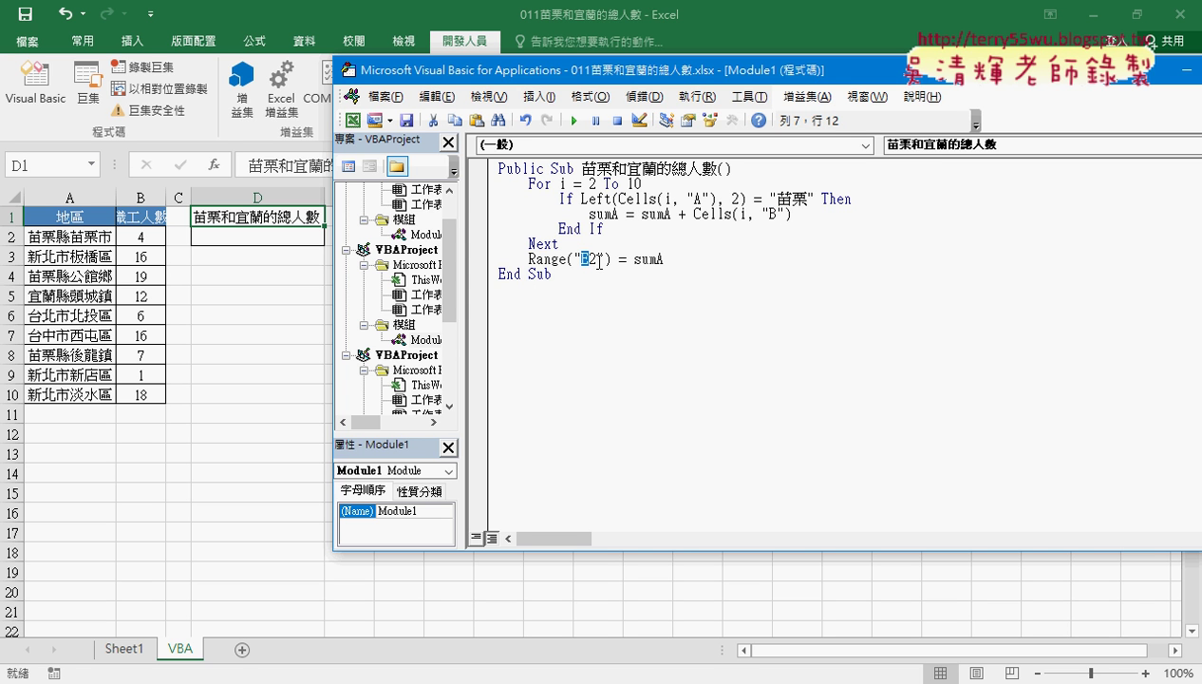
pyautogui.write('D')
pyautogui.moveTo(619, 70); pyautogui.dragTo(652, 68)
pyautogui.click(667, 211)
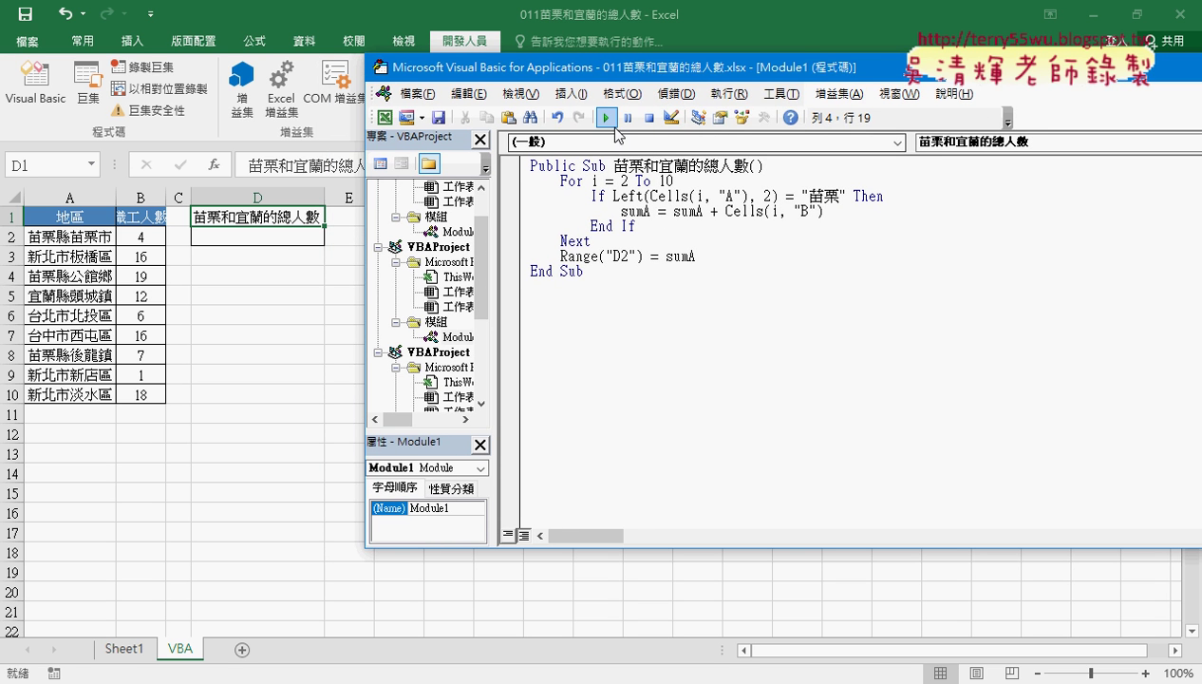
# Run the macro so D2 shows 30, then select the For…Next loop lines.
pyautogui.click(610, 120)
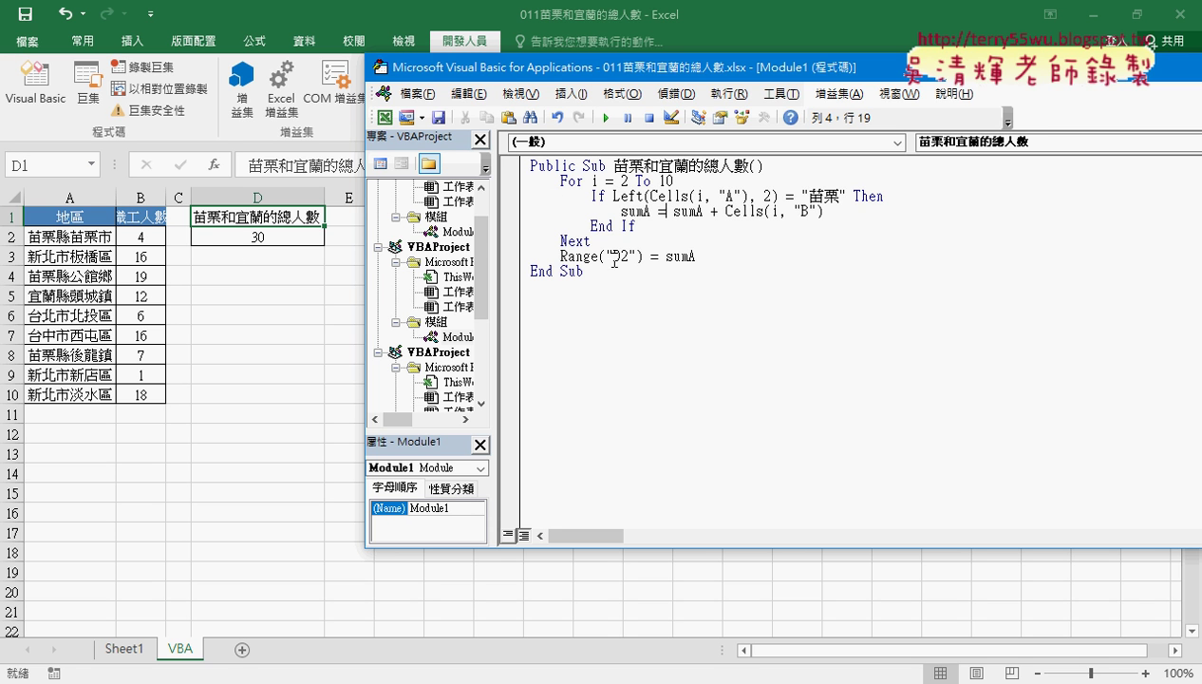
pyautogui.moveTo(607, 241); pyautogui.dragTo(522, 183)
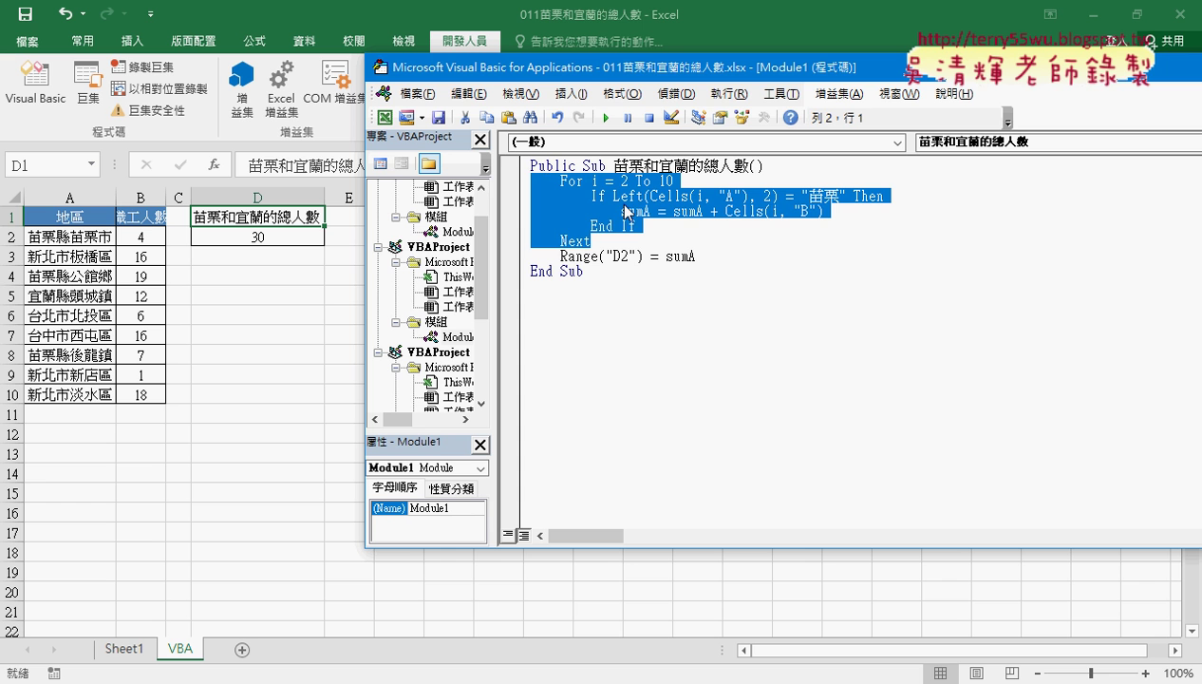
# Append Or after the 苗栗 test in the If line and select that comparison for reuse.
pyautogui.click(678, 202)
pyautogui.moveTo(613, 196); pyautogui.dragTo(850, 196)
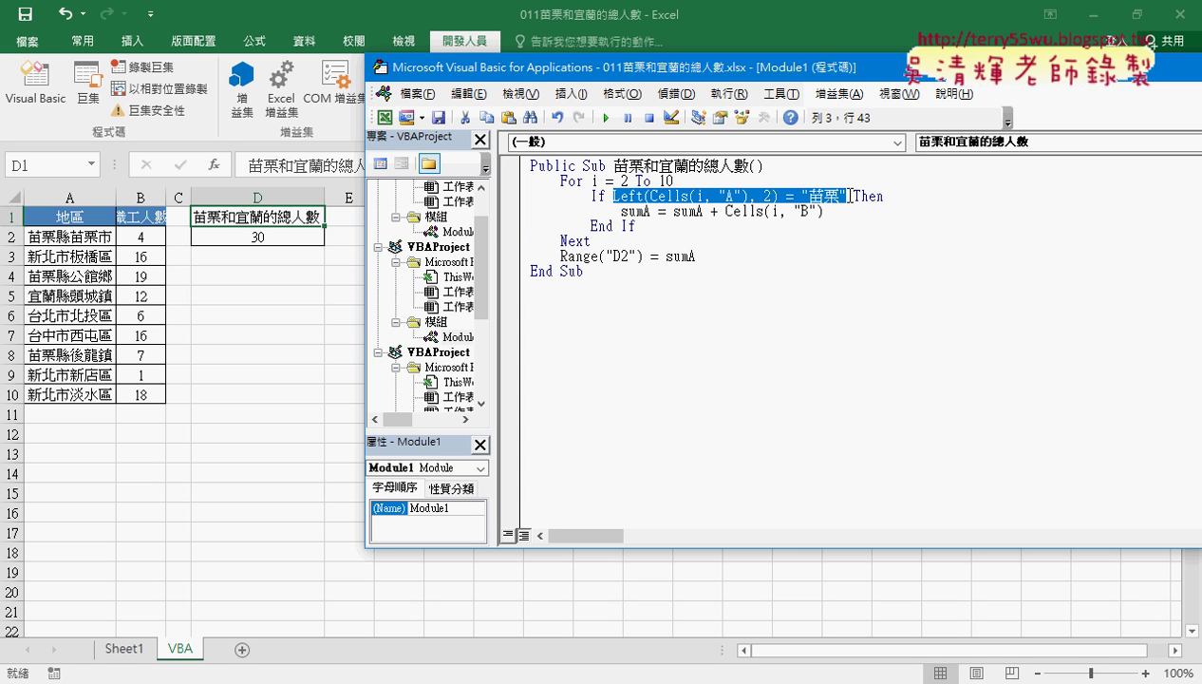
pyautogui.click(854, 196)
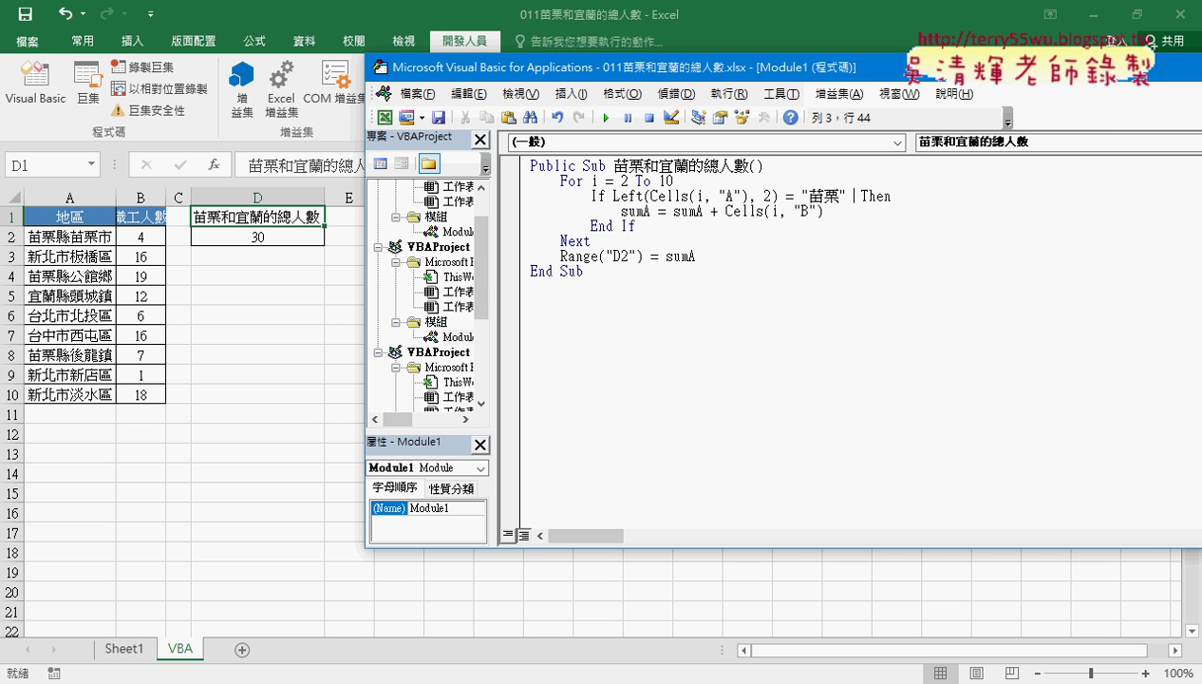
pyautogui.write('ㄜ')
pyautogui.press('BackSpace')
pyautogui.write('or')
pyautogui.moveTo(612, 196); pyautogui.dragTo(877, 197)
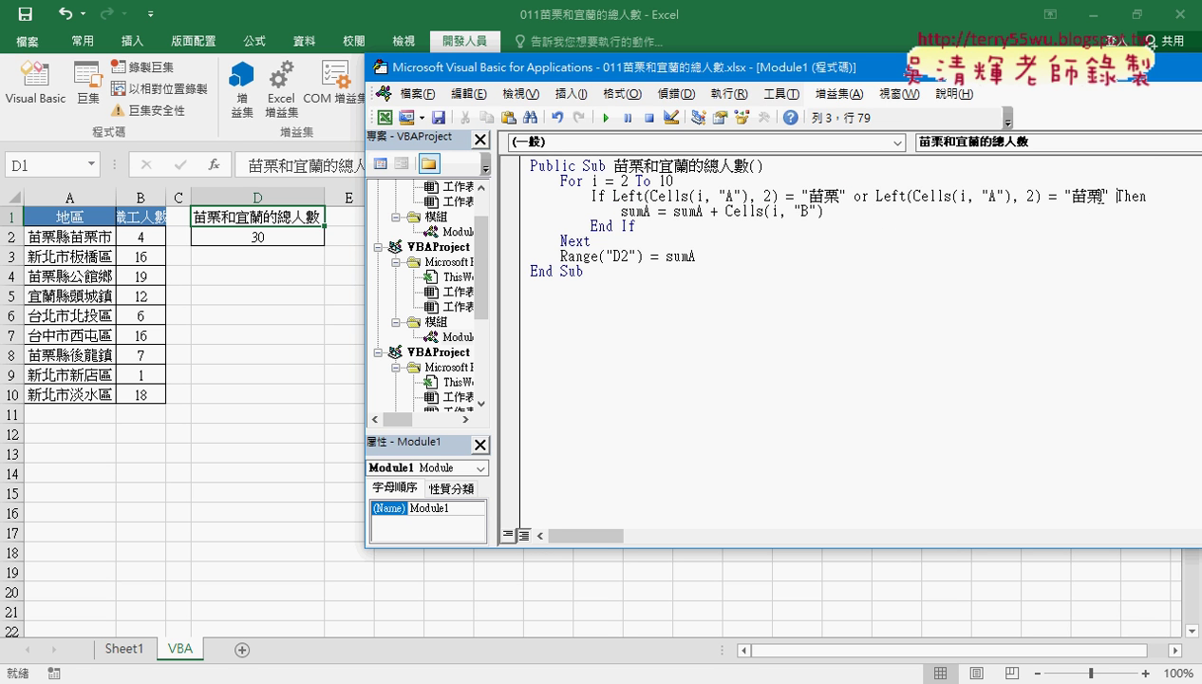
# Replace the second 苗栗 in the If condition with 宜蘭 copied from the macro name.
pyautogui.moveTo(689, 167); pyautogui.dragTo(657, 167)
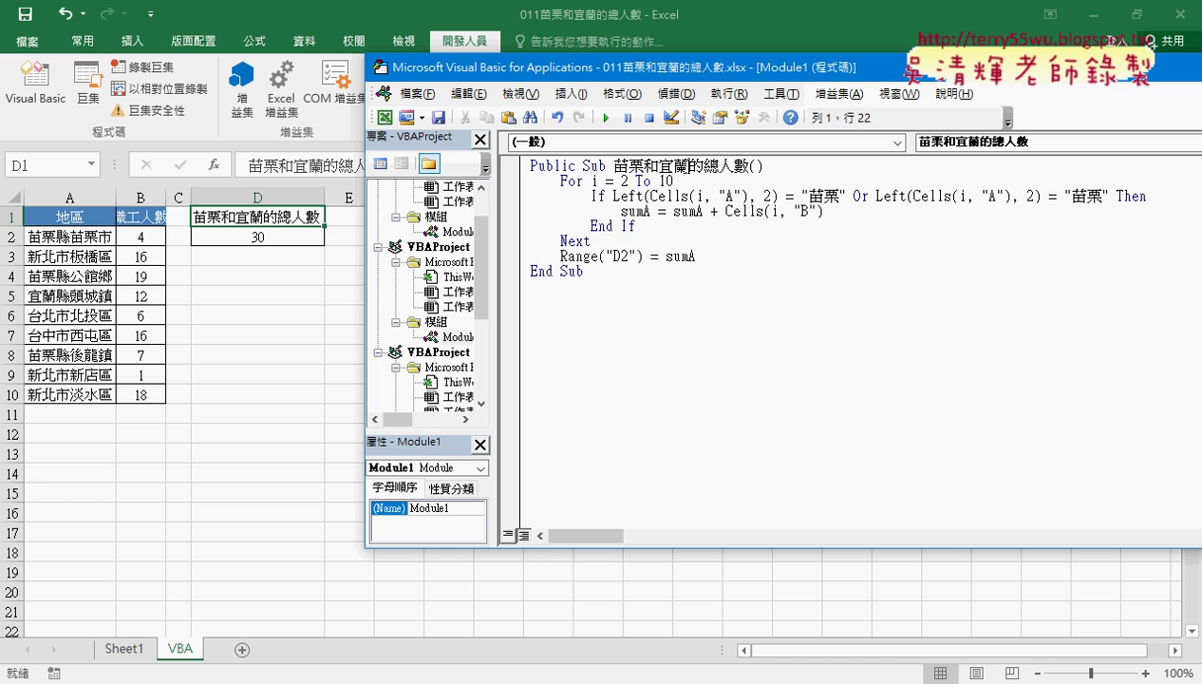
pyautogui.rightClick(675, 173)
pyautogui.click(707, 197)
pyautogui.click(1101, 200)
pyautogui.moveTo(1101, 198); pyautogui.dragTo(1071, 198)
pyautogui.rightClick(1071, 197)
pyautogui.click(1044, 245)
pyautogui.click(1044, 238)
pyautogui.moveTo(612, 196); pyautogui.dragTo(846, 201)
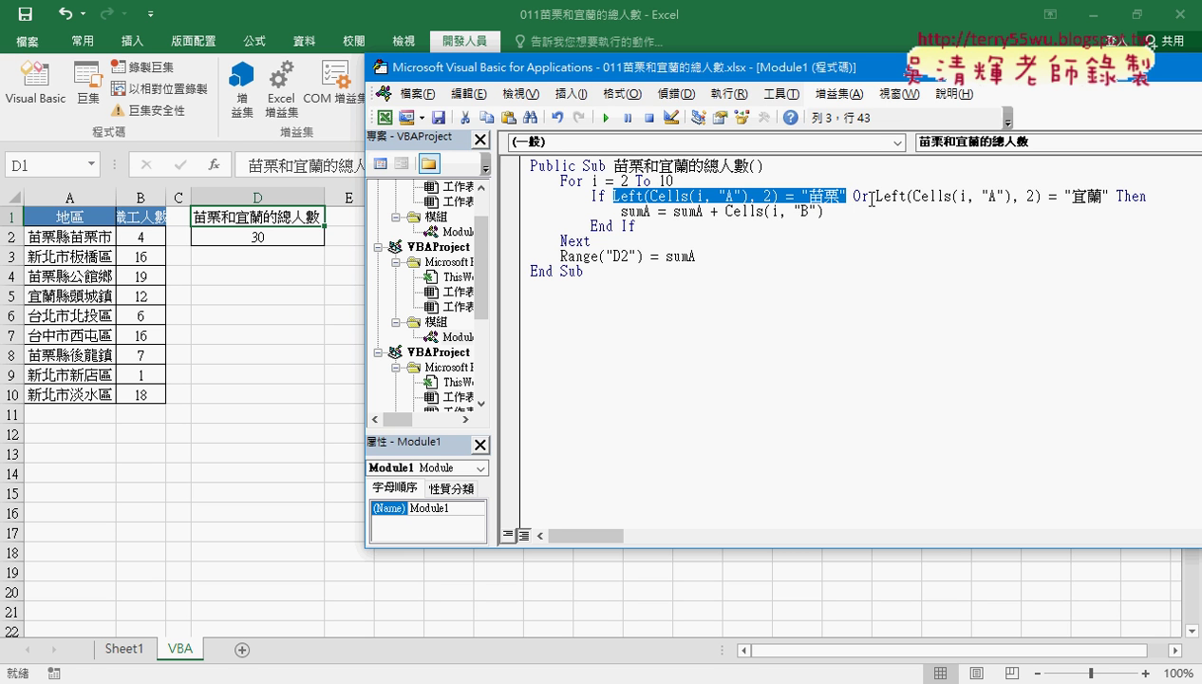
pyautogui.moveTo(875, 196); pyautogui.dragTo(1111, 196)
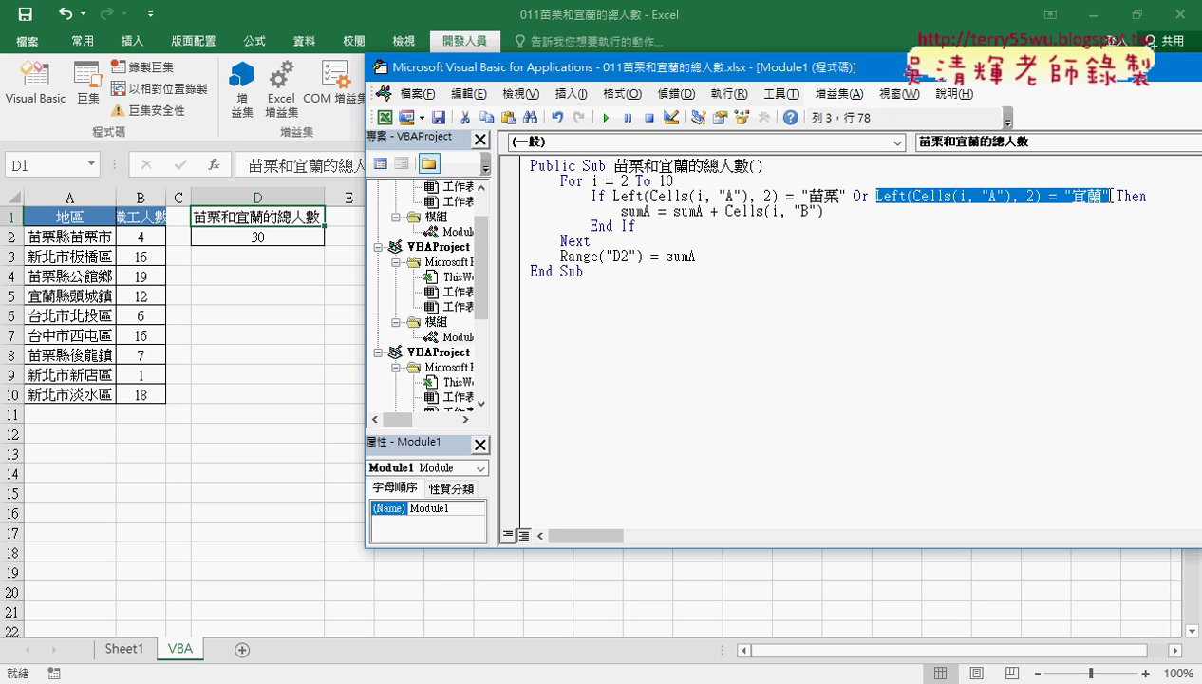
pyautogui.moveTo(824, 211); pyautogui.dragTo(724, 213)
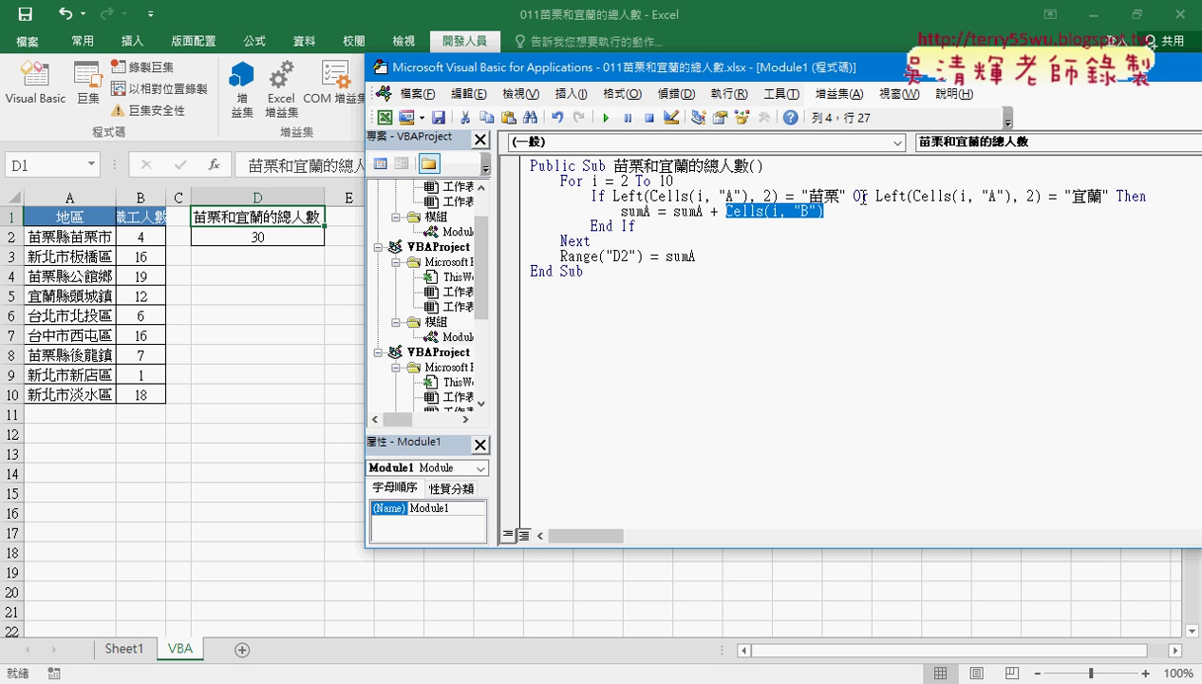
pyautogui.moveTo(853, 196); pyautogui.dragTo(869, 191)
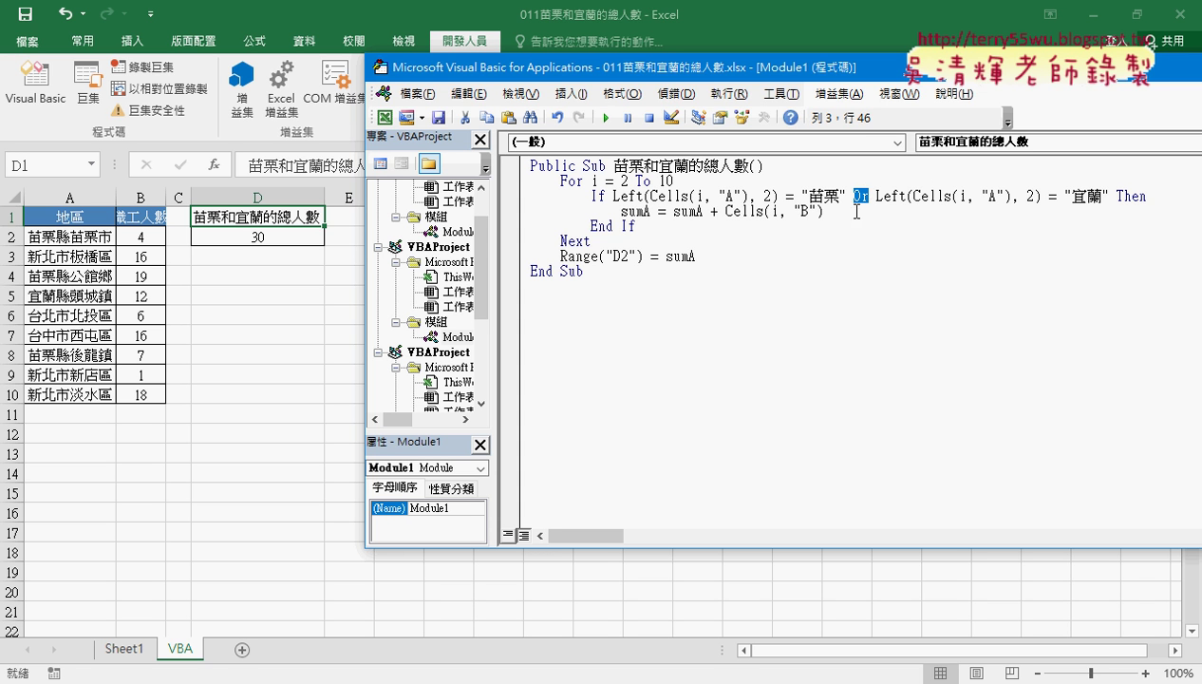
pyautogui.moveTo(825, 211); pyautogui.dragTo(724, 216)
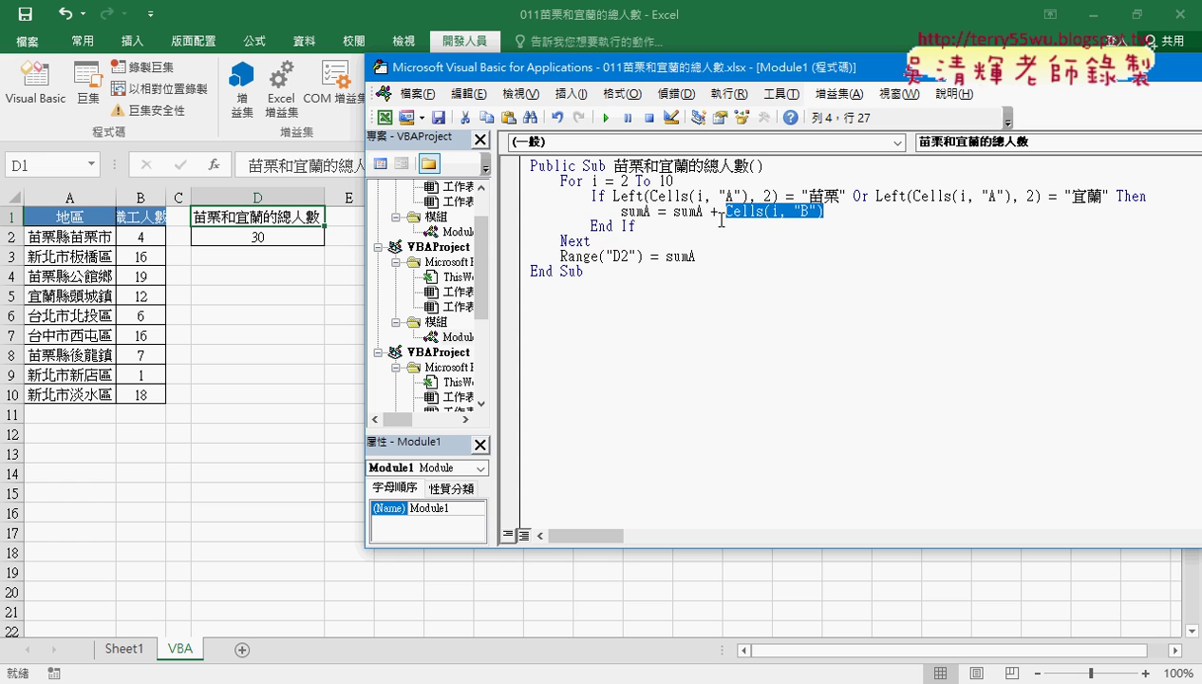
pyautogui.click(712, 256)
pyautogui.click(606, 117)
# Run the macro so D2 totals 42, then highlight the Or 宜蘭 condition.
pyautogui.click(606, 118)
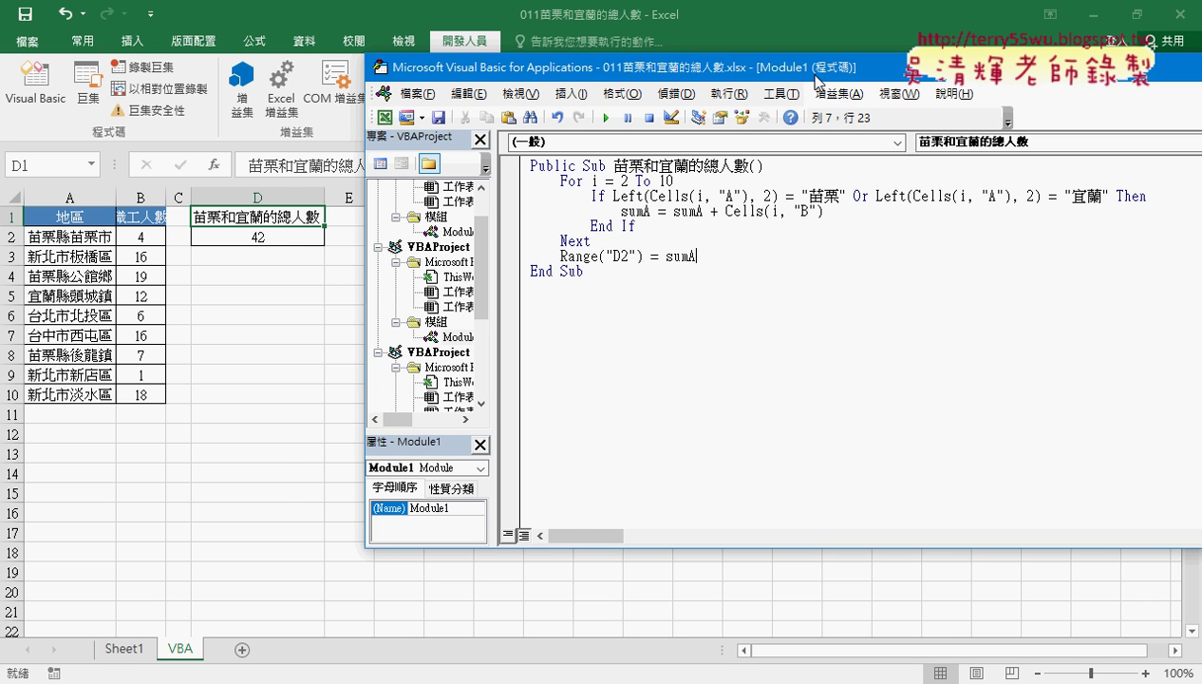
pyautogui.moveTo(807, 71); pyautogui.dragTo(749, 73)
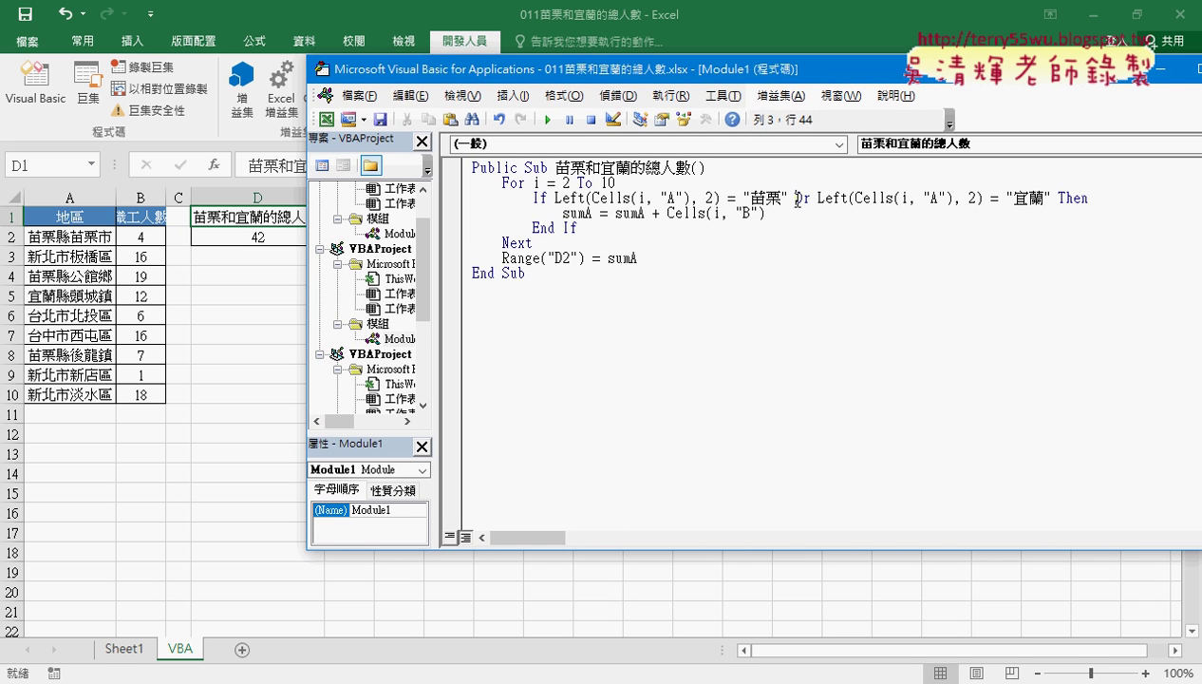
pyautogui.moveTo(796, 200); pyautogui.dragTo(1056, 198)
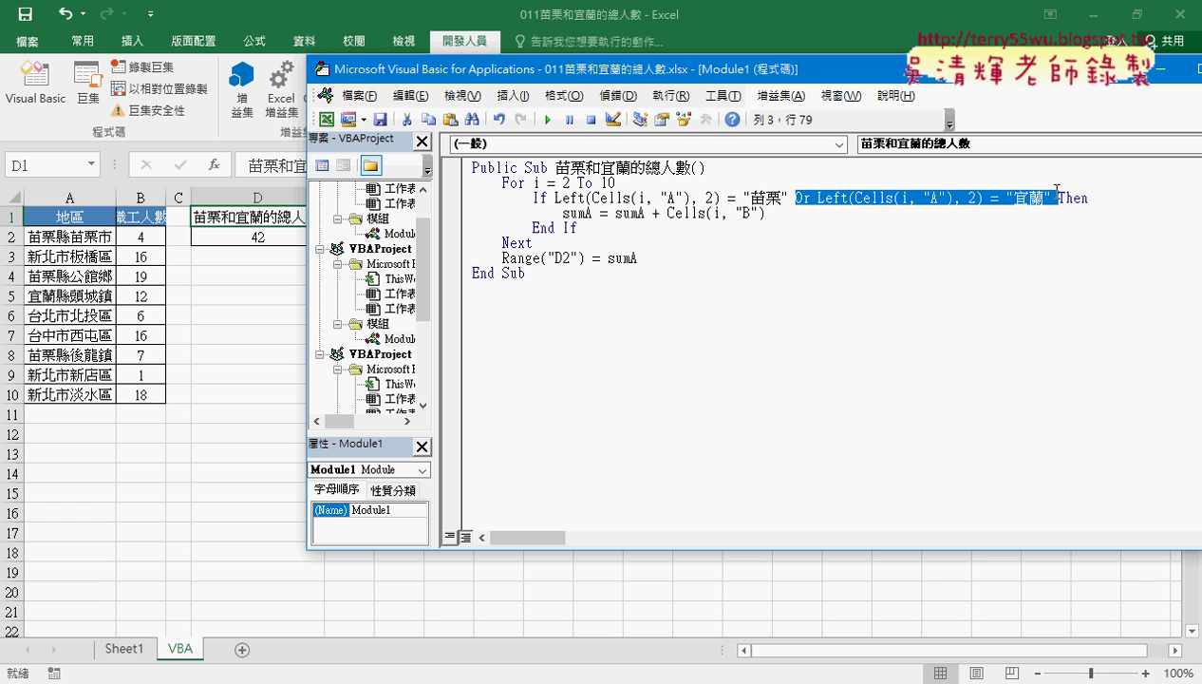
pyautogui.click(845, 206)
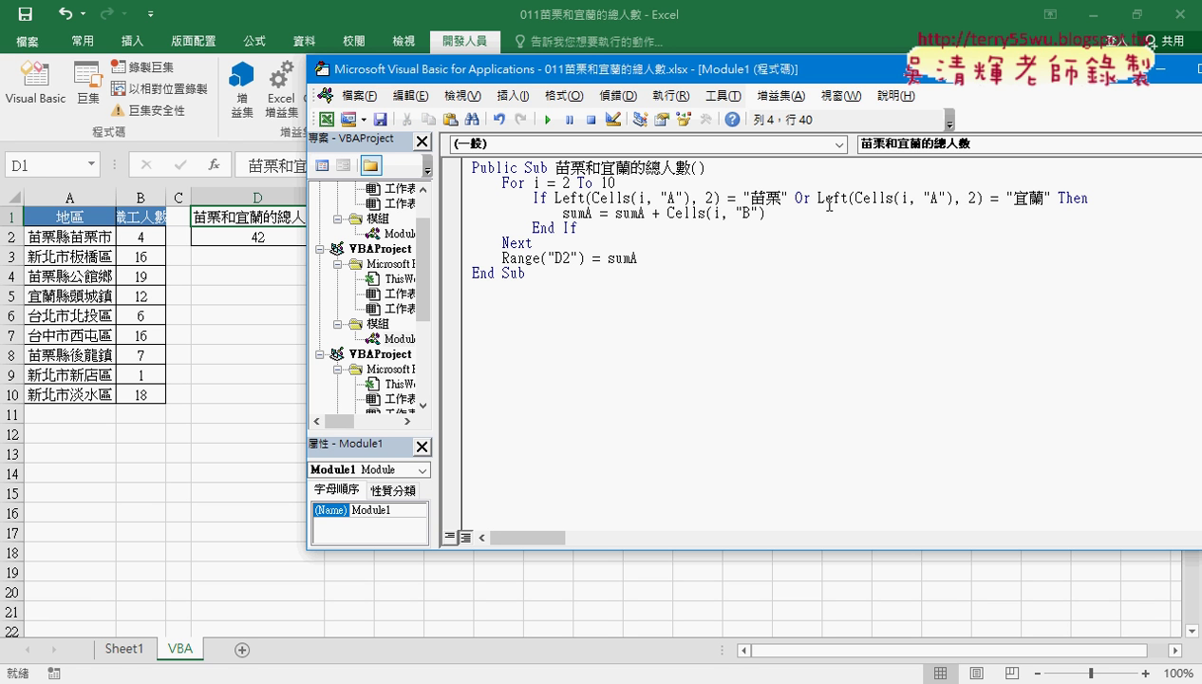
# Delete the second Left(Cells(i, "A"), 2) expression from the If line.
pyautogui.click(809, 200)
pyautogui.click(564, 199)
pyautogui.moveTo(817, 199)
pyautogui.mouseDown()
pyautogui.moveTo(1006, 202)
pyautogui.moveTo(984, 199)
pyautogui.mouseUp()
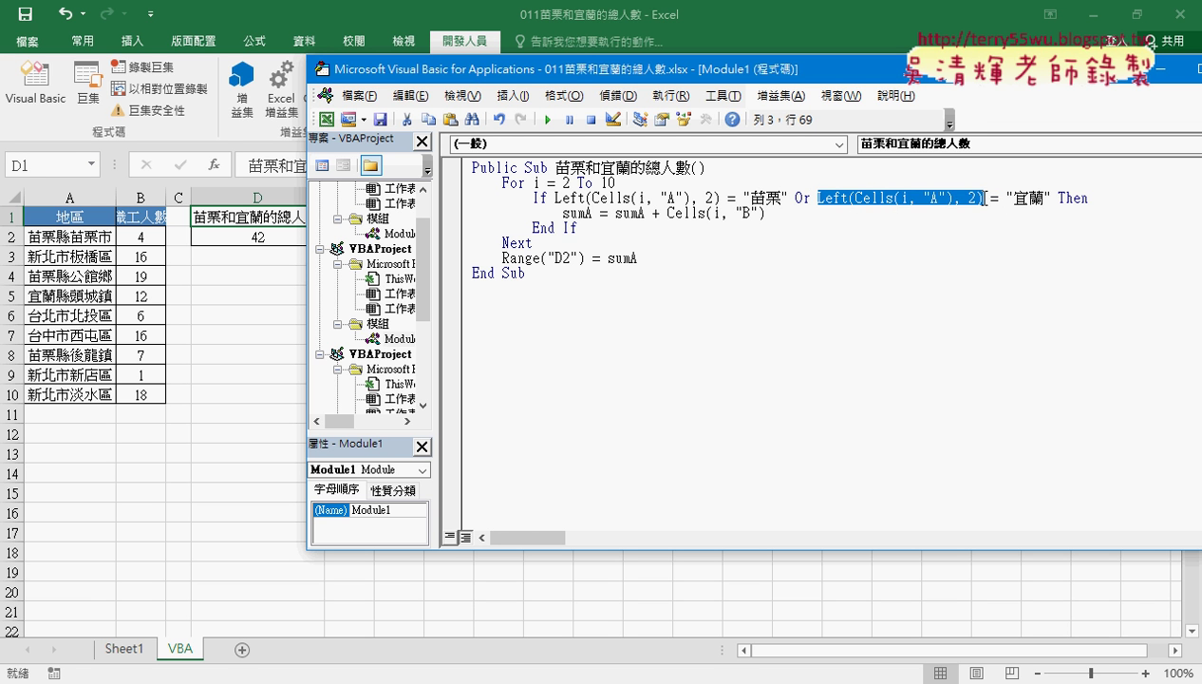
pyautogui.press('Delete')
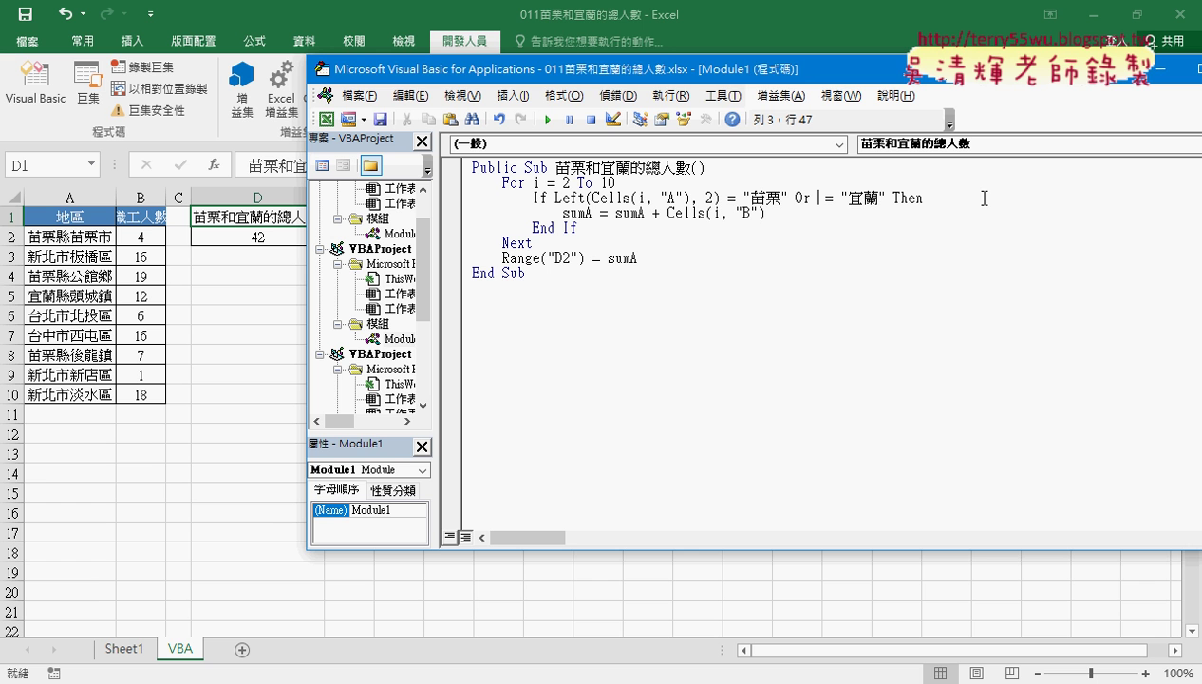
# Dismiss the compile error and undo the deletion, restoring Left(Cells(i, "A"), 2) = "宜蘭".
pyautogui.click(947, 302)
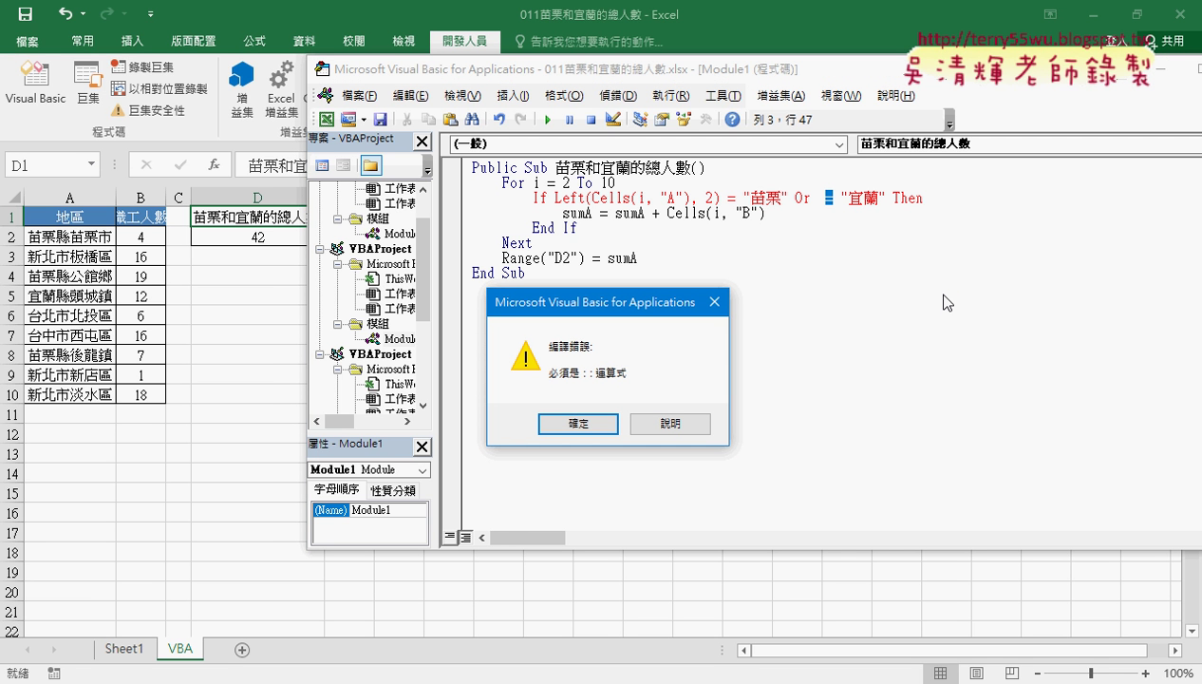
pyautogui.click(577, 423)
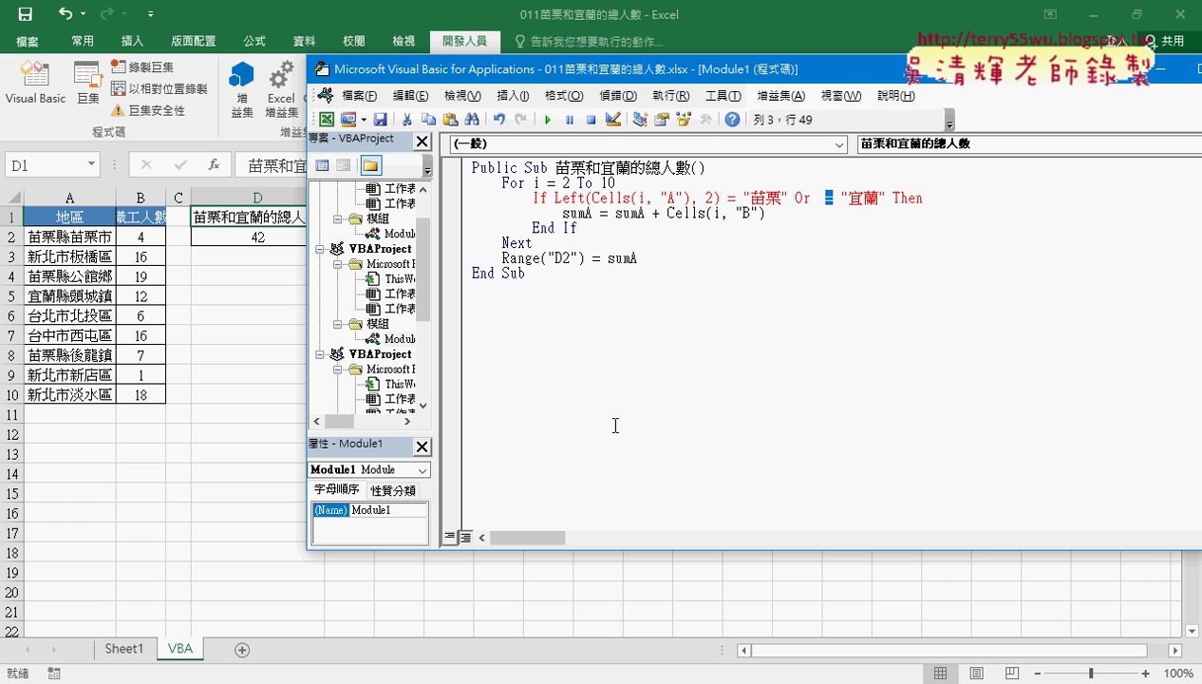
pyautogui.hotkey('ctrl', 'z')
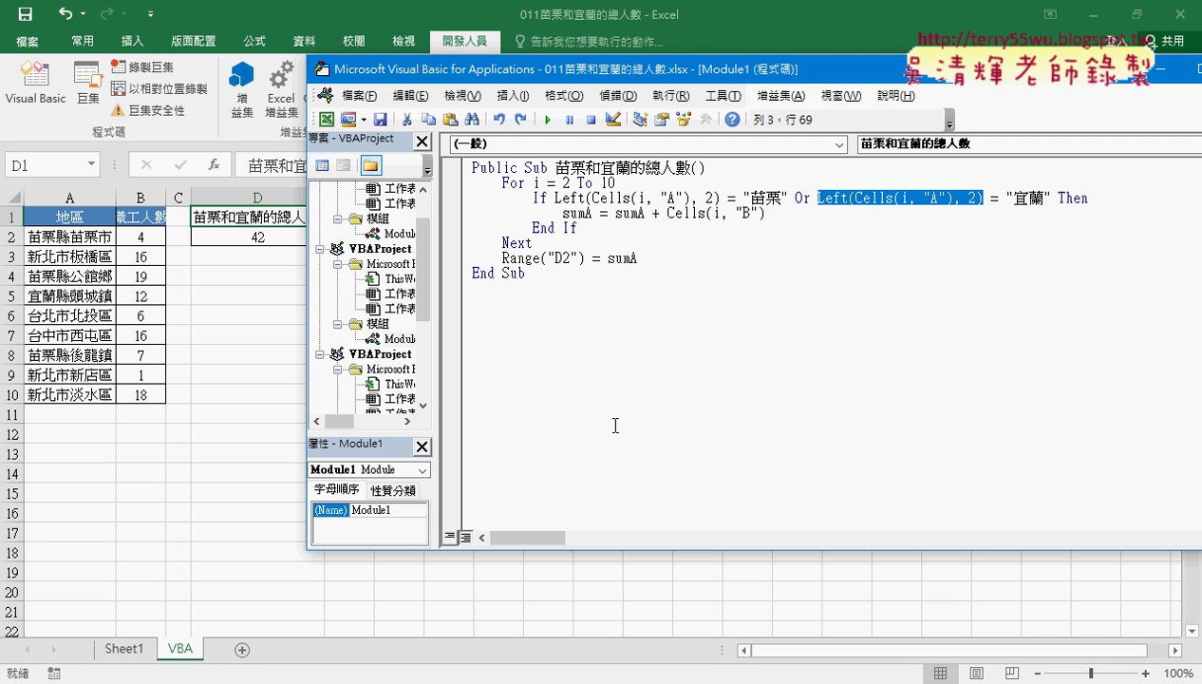
pyautogui.click(622, 385)
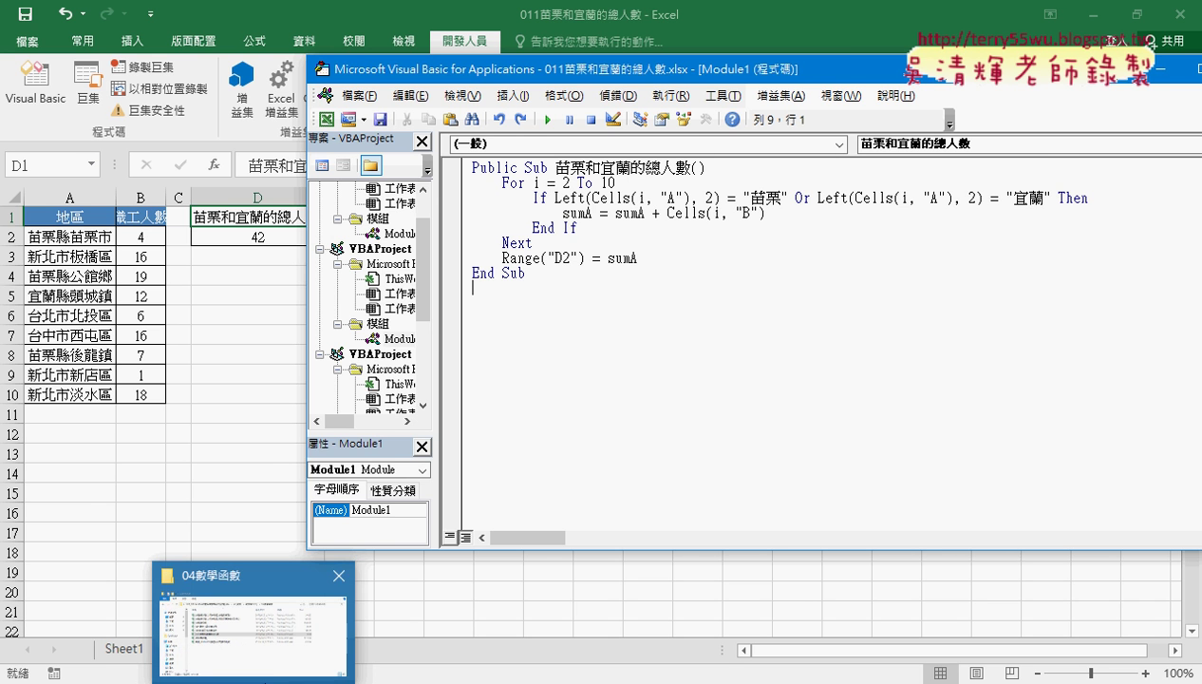
# Bring up the 04數學函數 folder and browse workbooks like 009前後三名工資總計 and 範例_COUNTIF.
pyautogui.click(275, 662)
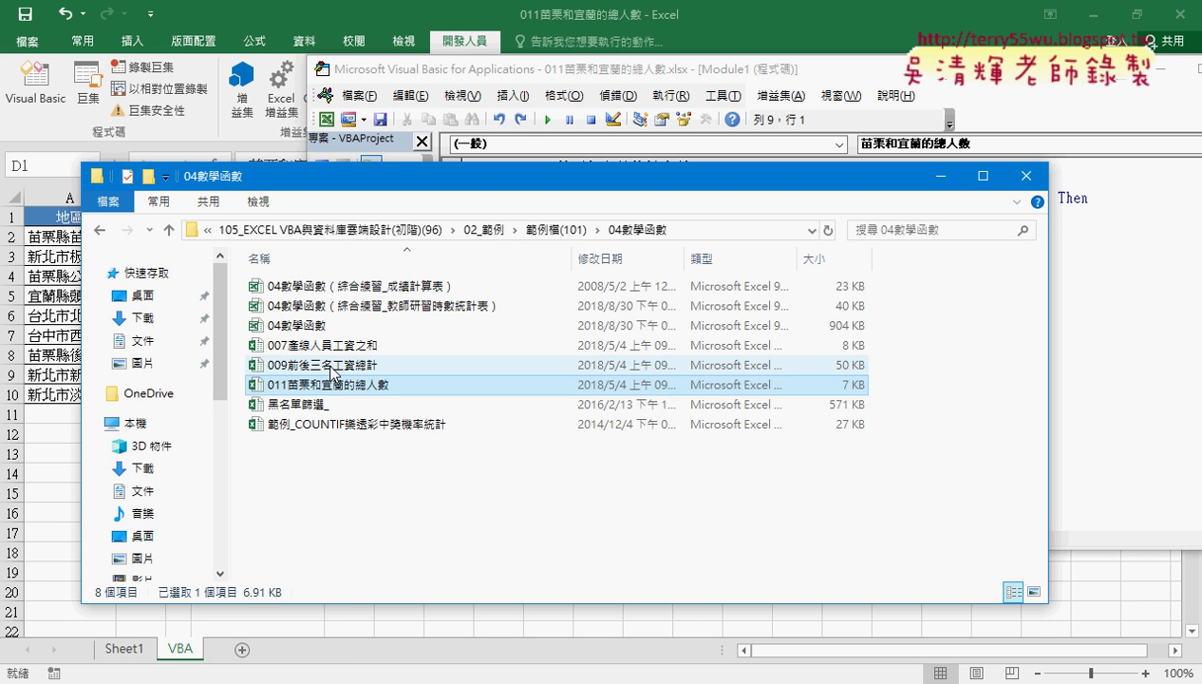
pyautogui.click(332, 373)
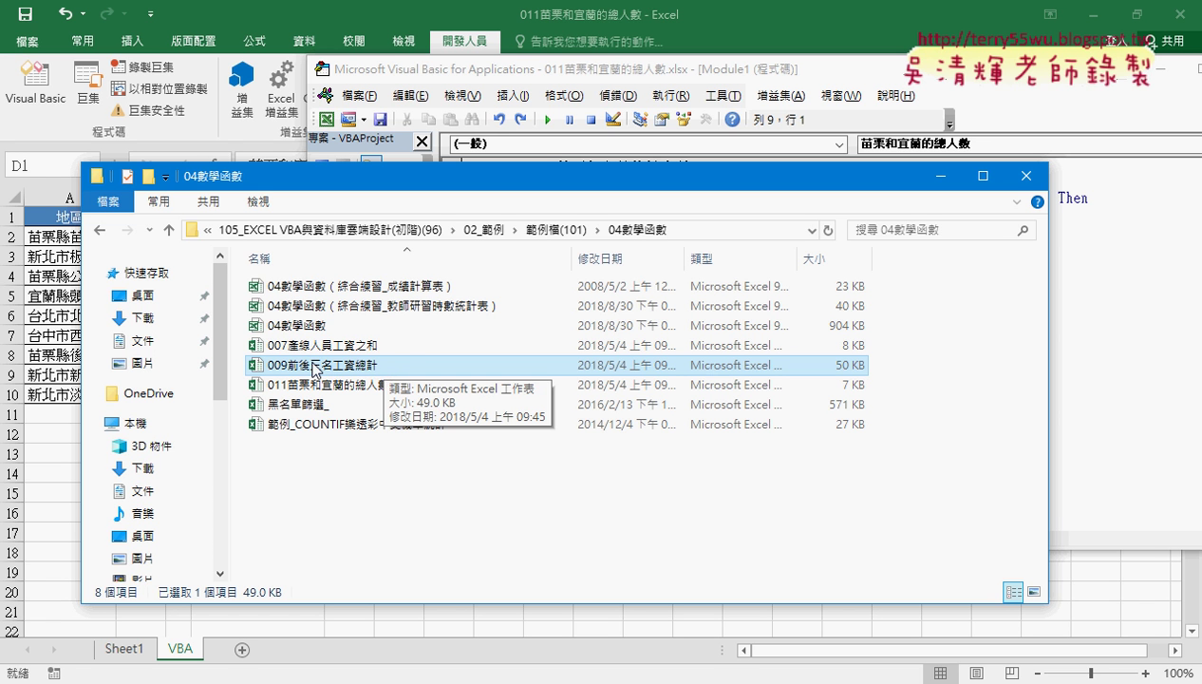
pyautogui.click(306, 404)
pyautogui.click(312, 424)
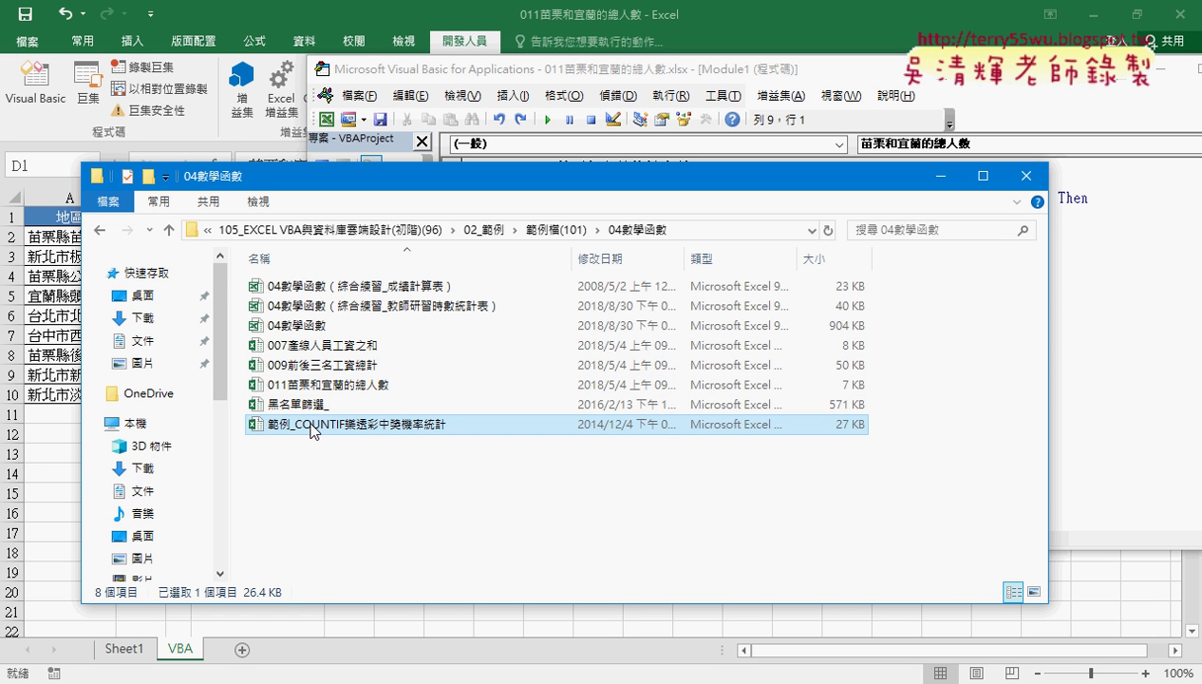
pyautogui.click(340, 408)
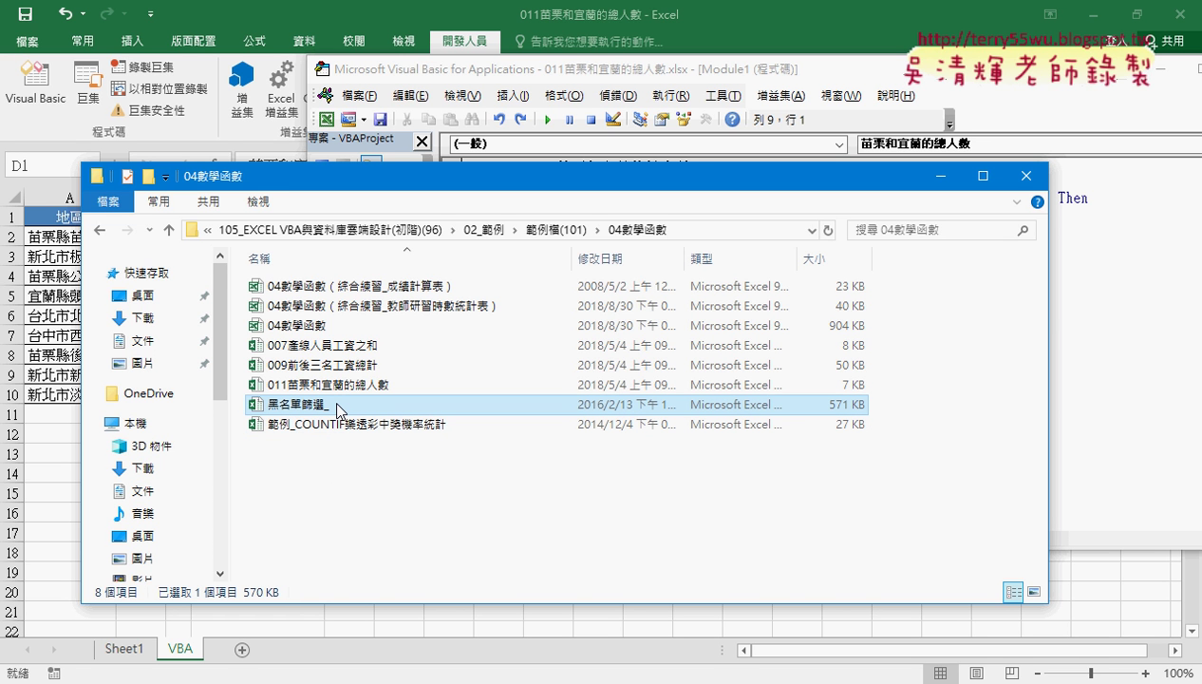